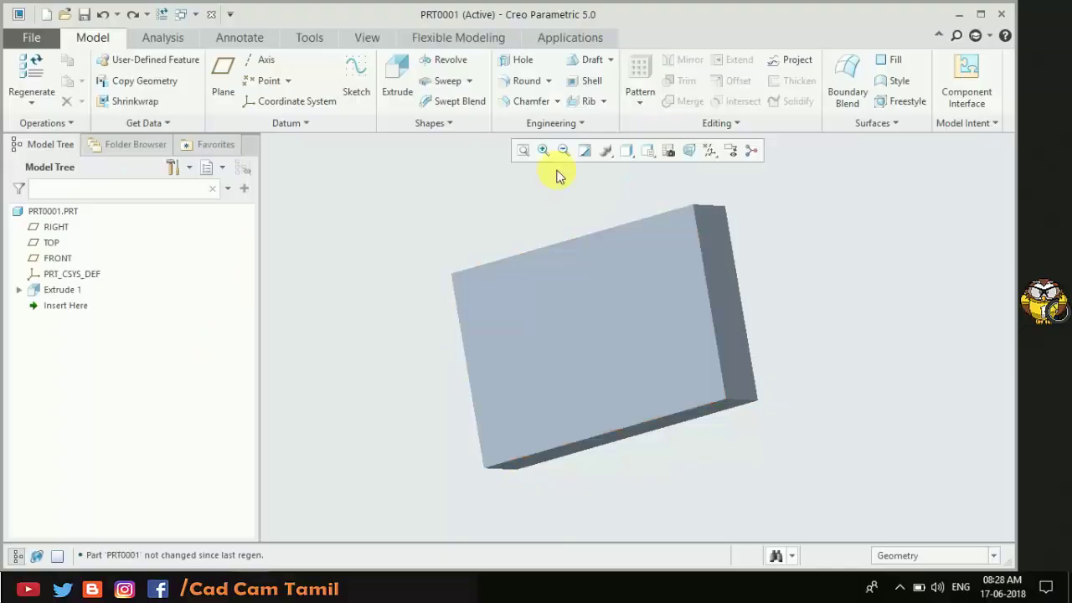
# Orbit the Extrude 1 rectangular block to an oblique view.
pyautogui.moveTo(545, 259)
pyautogui.mouseDown(button='middle')
pyautogui.moveTo(572, 274)
pyautogui.moveTo(642, 232)
pyautogui.moveTo(617, 263)
pyautogui.moveTo(522, 239)
pyautogui.moveTo(569, 256)
pyautogui.moveTo(574, 227)
pyautogui.mouseUp(button='middle')
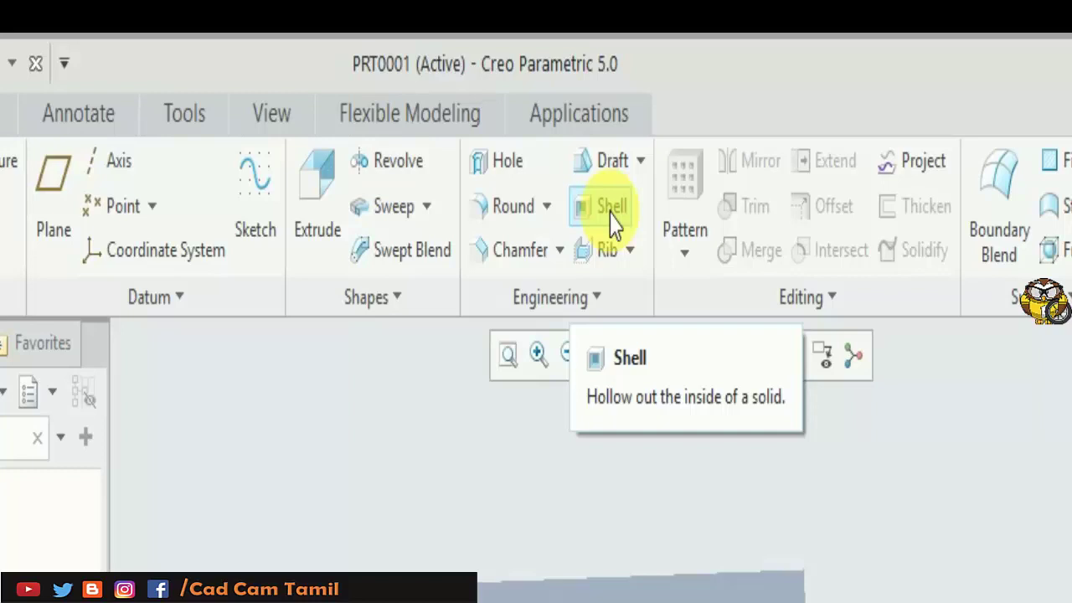
# Shell the block with 5 mm walls, remove the top face, and inspect the underside.
pyautogui.click(610, 209)
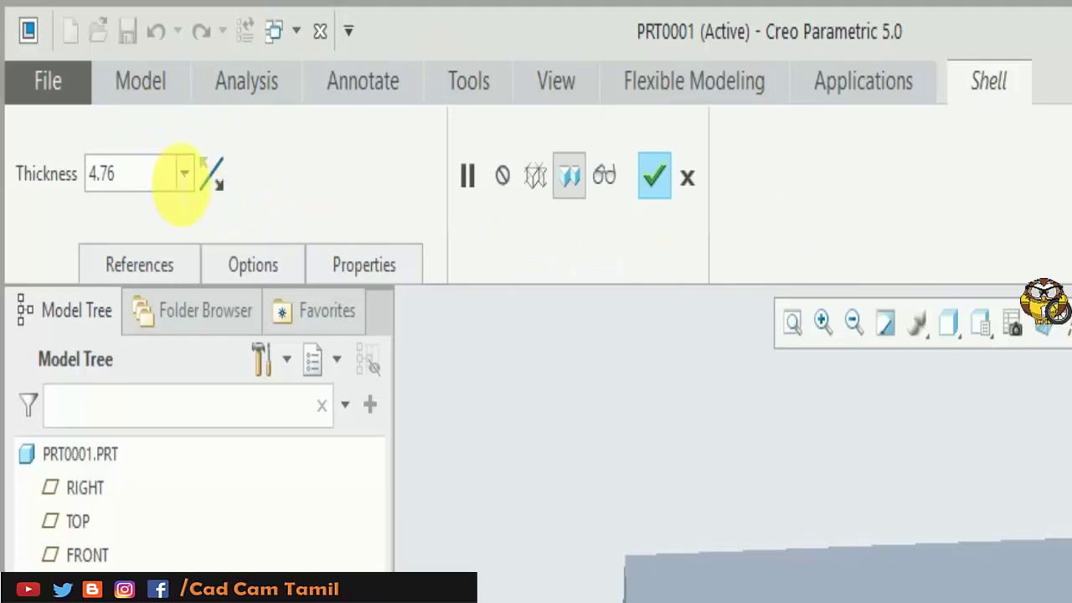
pyautogui.doubleClick(180, 182)
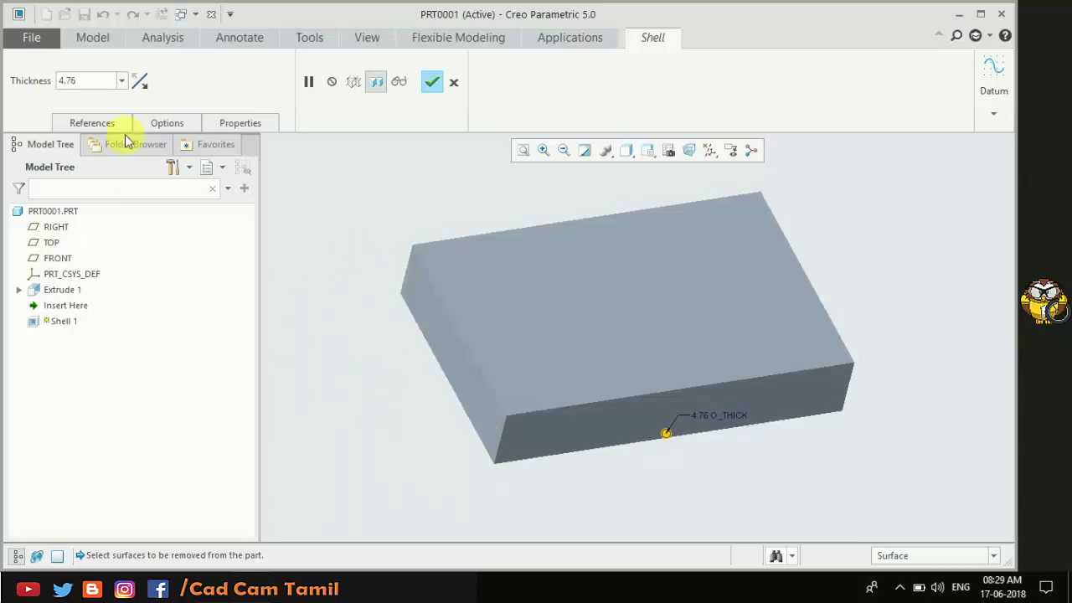
pyautogui.doubleClick(107, 82)
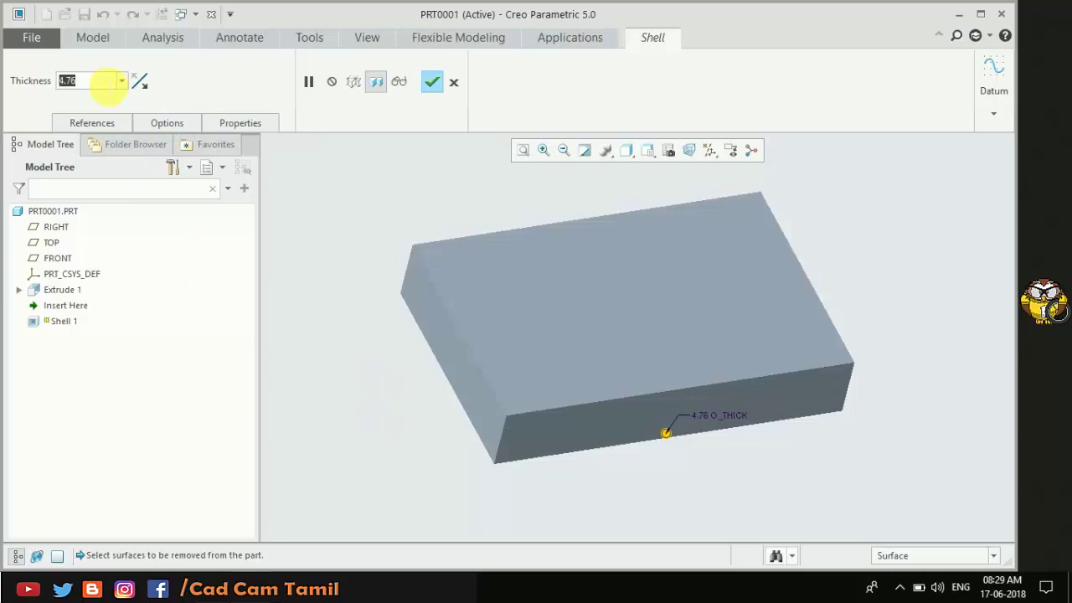
pyautogui.write('5')
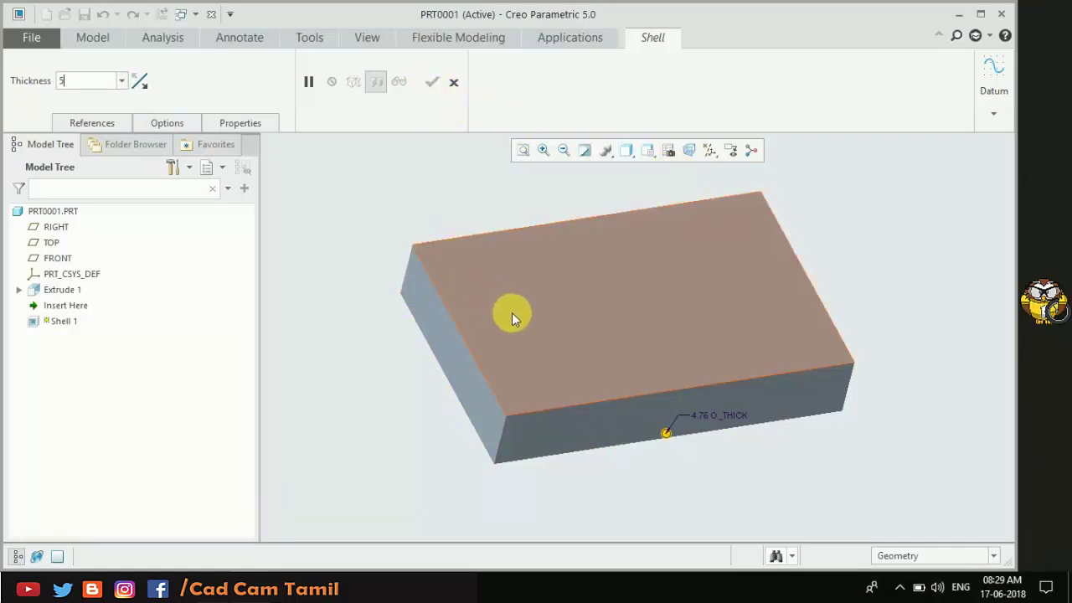
pyautogui.press('Return')
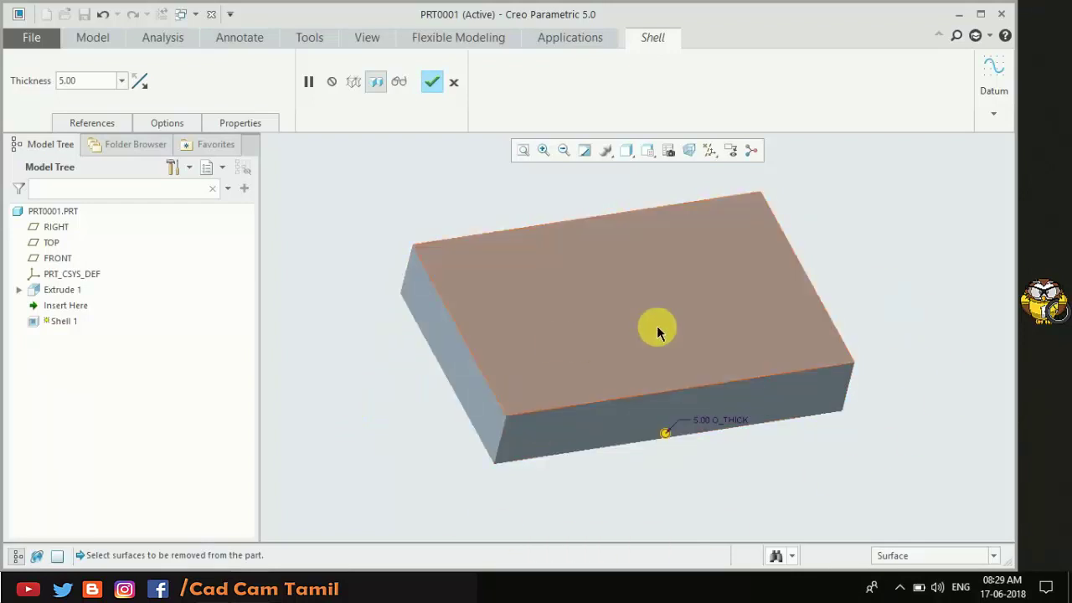
pyautogui.click(431, 82)
pyautogui.click(419, 205)
pyautogui.moveTo(532, 303)
pyautogui.mouseDown(button='middle')
pyautogui.moveTo(453, 416)
pyautogui.moveTo(390, 292)
pyautogui.moveTo(510, 306)
pyautogui.moveTo(419, 376)
pyautogui.moveTo(545, 371)
pyautogui.moveTo(502, 311)
pyautogui.moveTo(510, 282)
pyautogui.moveTo(521, 337)
pyautogui.moveTo(686, 268)
pyautogui.mouseUp(button='middle')
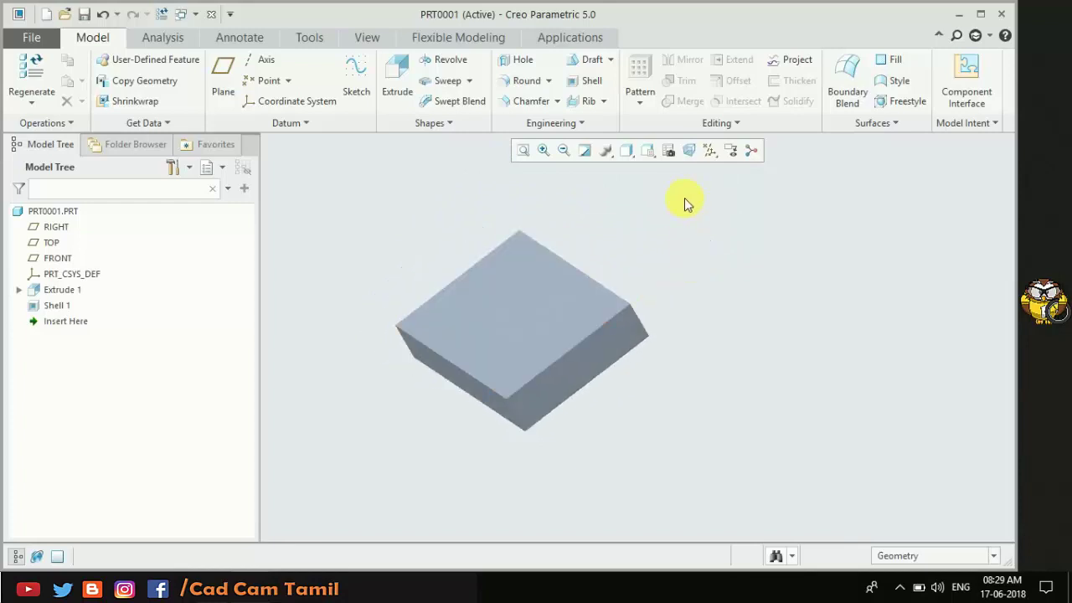
pyautogui.click(632, 157)
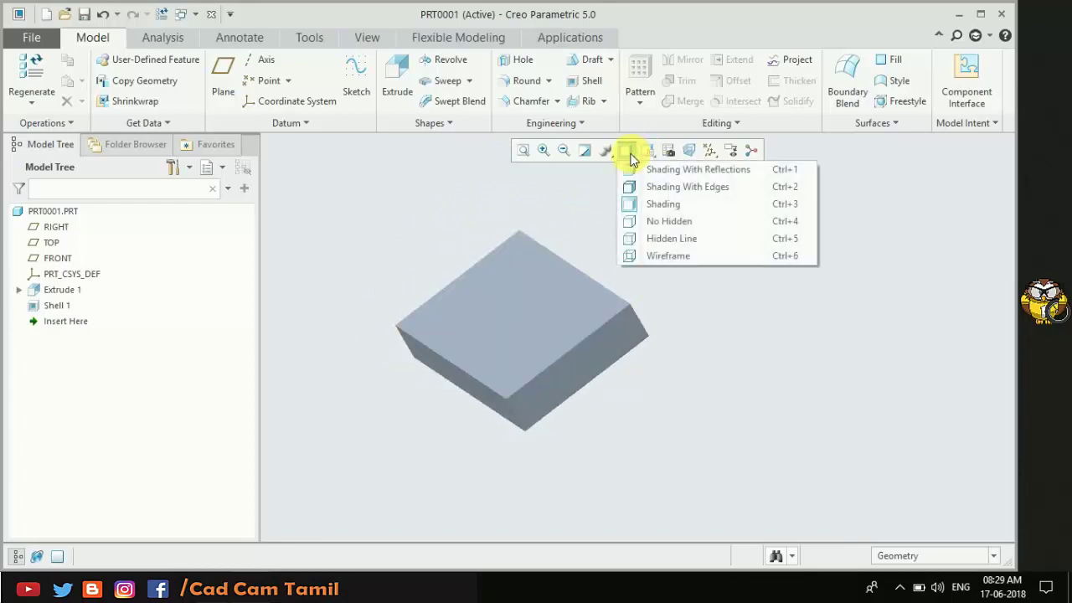
pyautogui.click(683, 264)
pyautogui.moveTo(675, 295)
pyautogui.mouseDown(button='middle')
pyautogui.moveTo(725, 337)
pyautogui.moveTo(696, 327)
pyautogui.moveTo(717, 343)
pyautogui.moveTo(678, 406)
pyautogui.mouseUp(button='middle')
pyautogui.scroll(3, 677, 406)
pyautogui.scroll(-3, 653, 419)
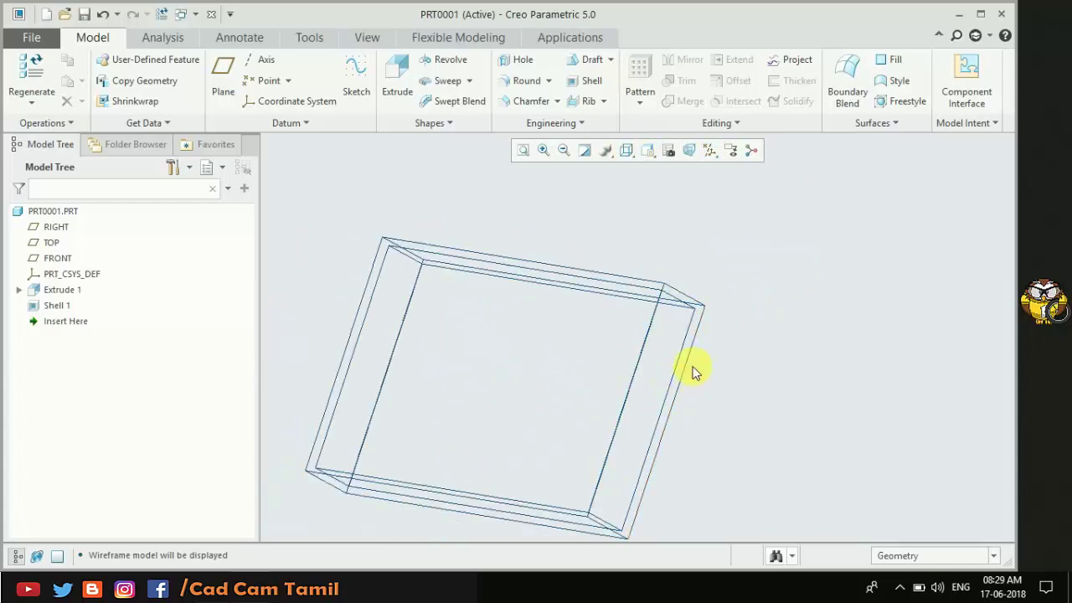
pyautogui.scroll(-2, 692, 376)
pyautogui.click(629, 158)
pyautogui.click(669, 238)
pyautogui.moveTo(658, 243)
pyautogui.mouseDown(button='middle')
pyautogui.moveTo(622, 291)
pyautogui.moveTo(609, 283)
pyautogui.moveTo(631, 354)
pyautogui.mouseUp(button='middle')
pyautogui.scroll(2, 632, 354)
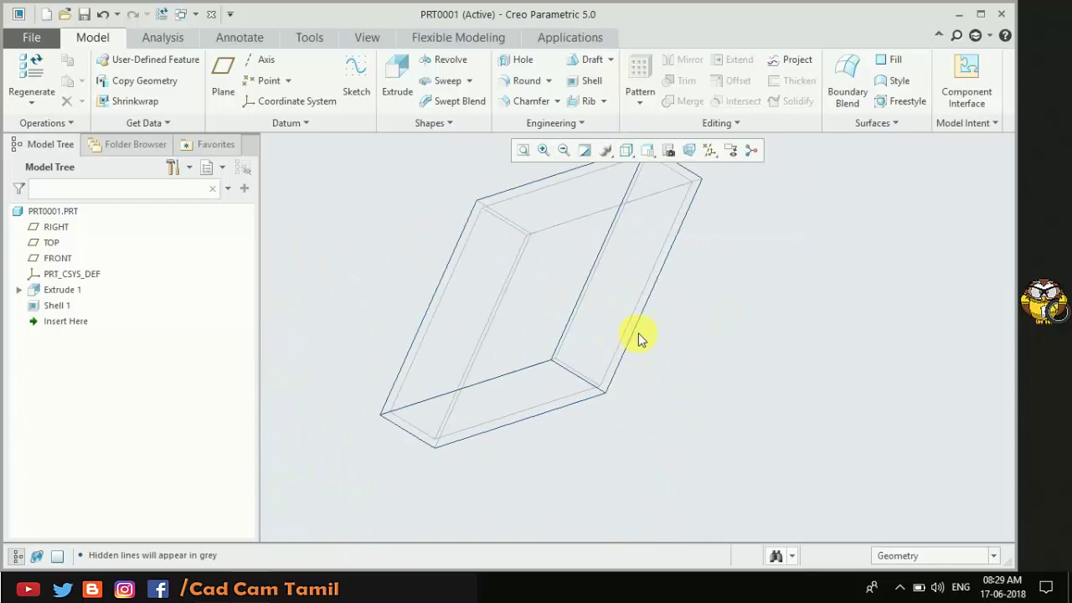
pyautogui.click(643, 155)
pyautogui.click(653, 171)
pyautogui.moveTo(695, 296)
pyautogui.mouseDown(button='middle')
pyautogui.moveTo(642, 280)
pyautogui.moveTo(435, 289)
pyautogui.mouseUp(button='middle')
pyautogui.click(647, 152)
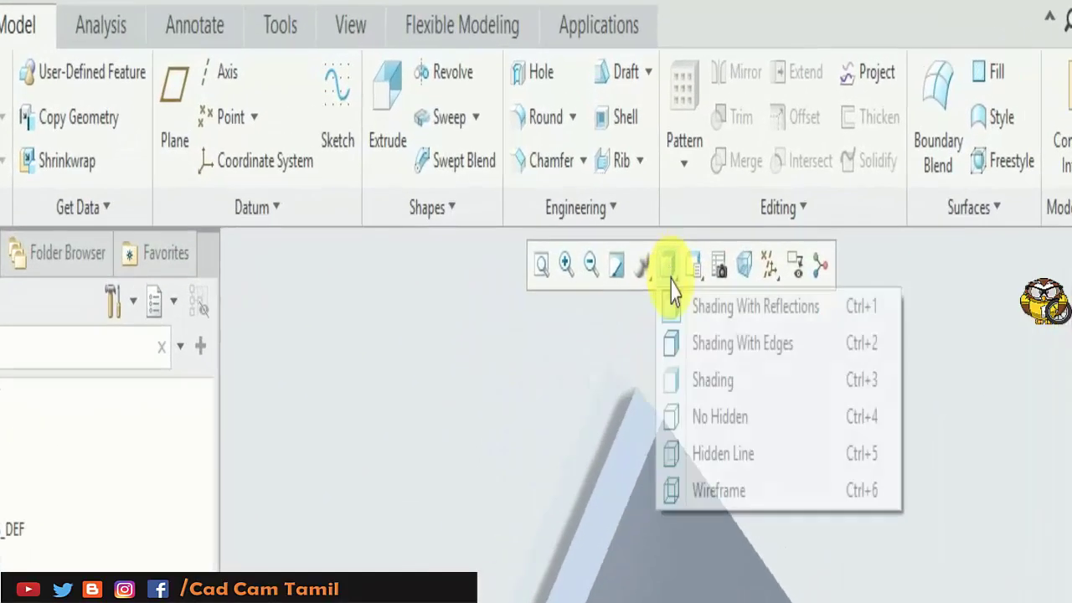
pyautogui.click(664, 156)
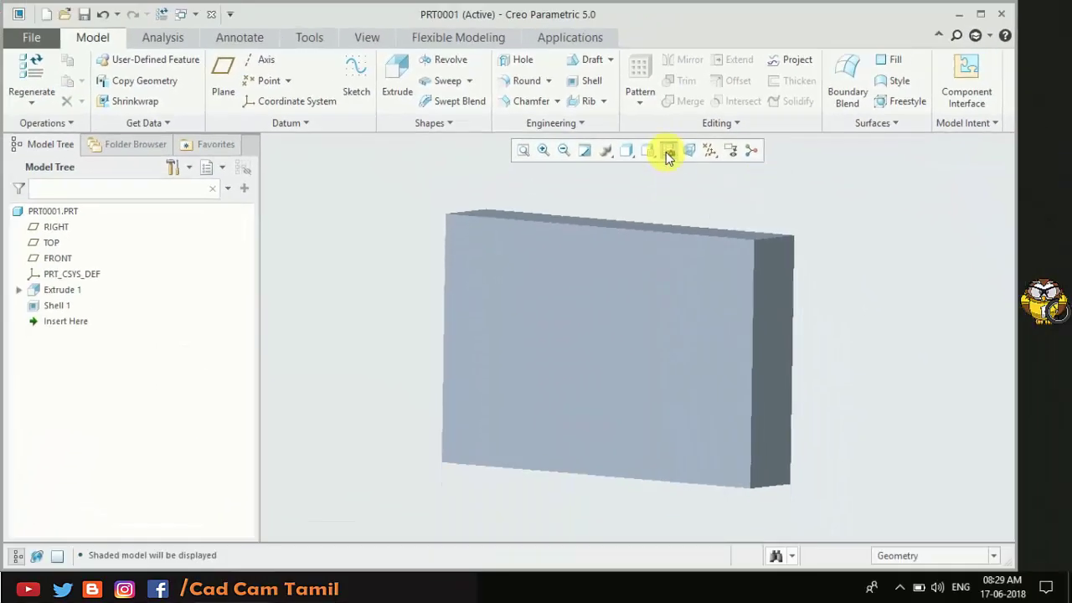
# Create a new X-direction cross section named Xsec0001 in the View Manager.
pyautogui.click(673, 156)
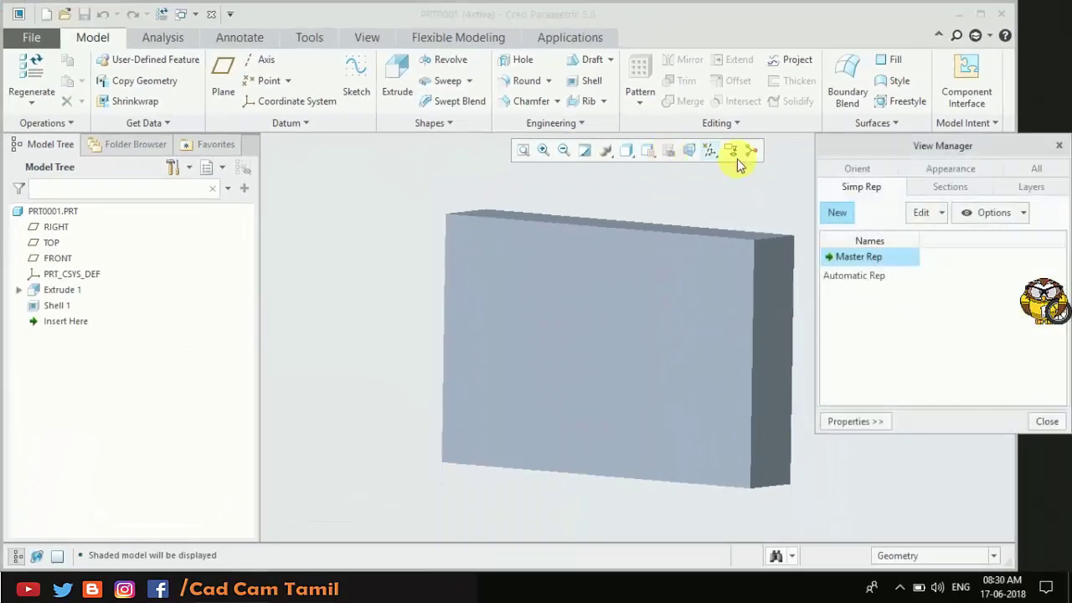
pyautogui.moveTo(870, 146); pyautogui.dragTo(863, 141)
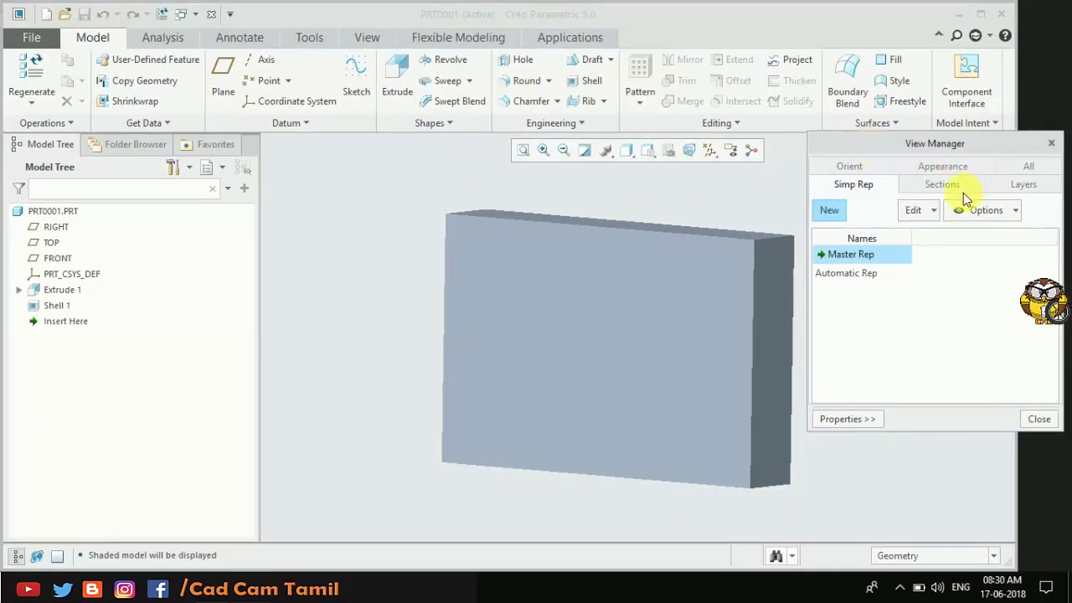
pyautogui.click(956, 187)
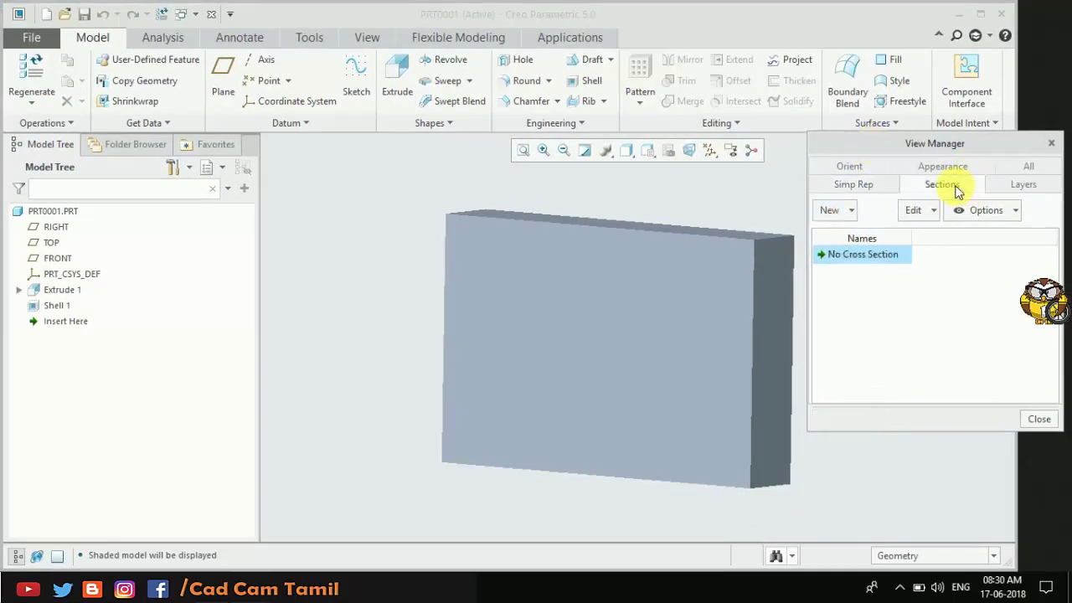
pyautogui.click(848, 211)
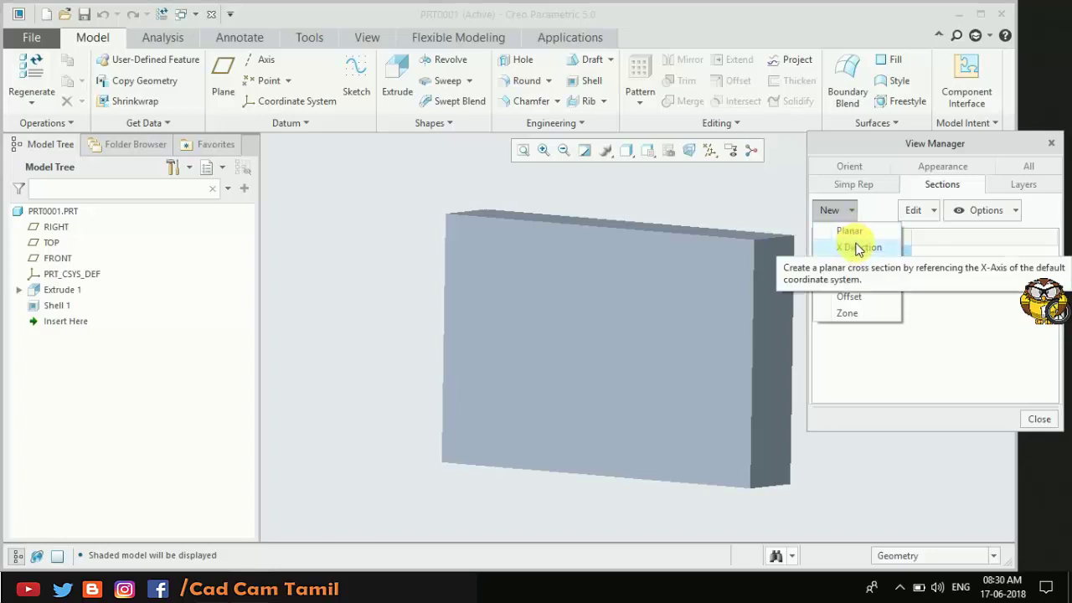
pyautogui.click(854, 246)
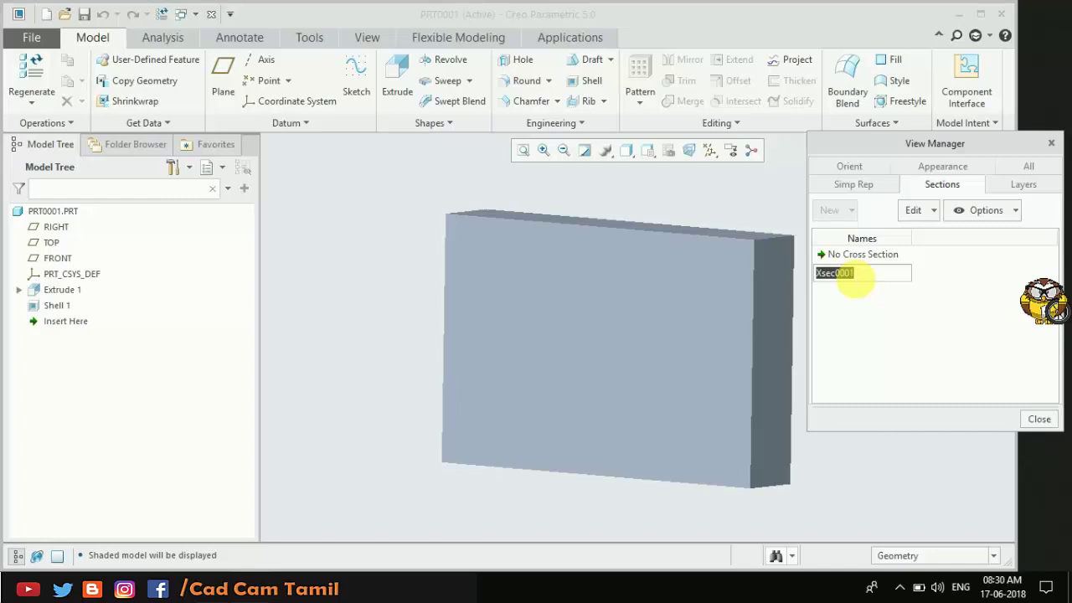
pyautogui.press('Return')
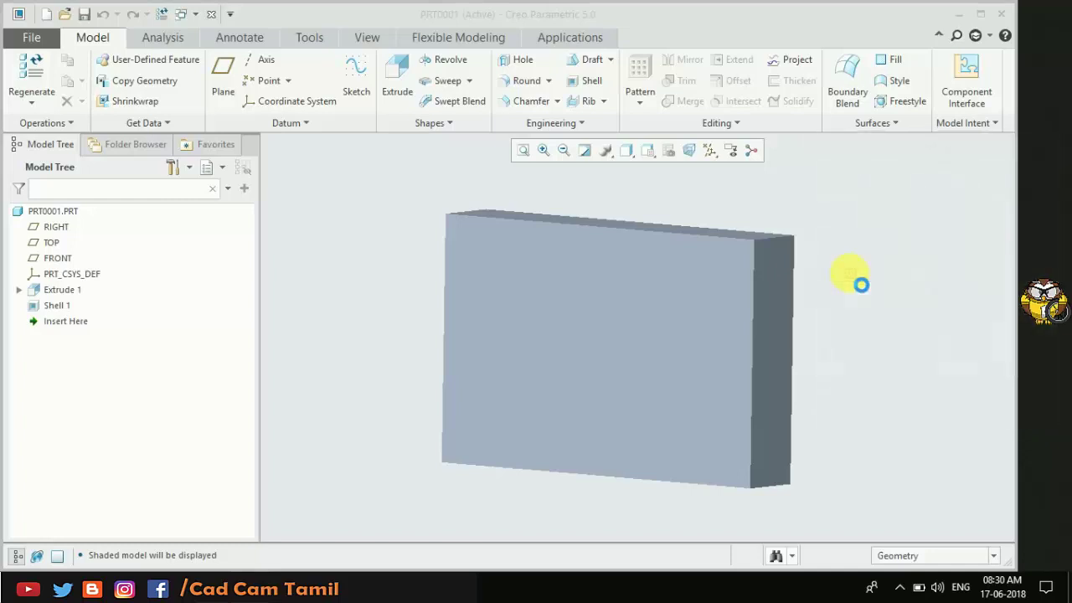
# Push the section plane through the part to 109.80 and finish the section.
pyautogui.moveTo(809, 271)
pyautogui.mouseDown(button='middle')
pyautogui.moveTo(784, 268)
pyautogui.moveTo(742, 299)
pyautogui.mouseUp(button='middle')
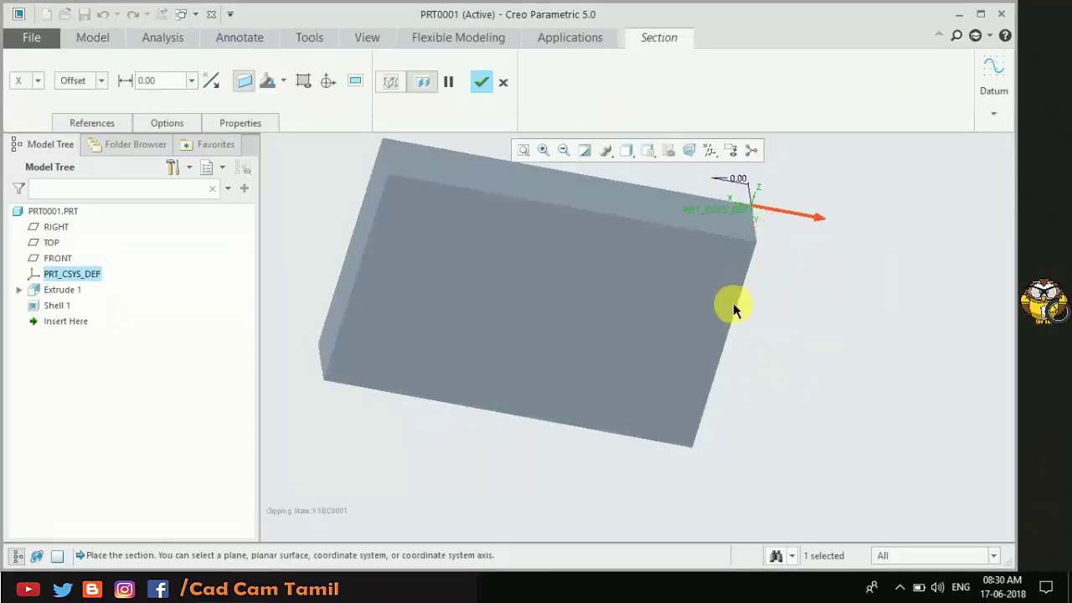
pyautogui.scroll(2, 761, 247)
pyautogui.moveTo(763, 247); pyautogui.dragTo(713, 277)
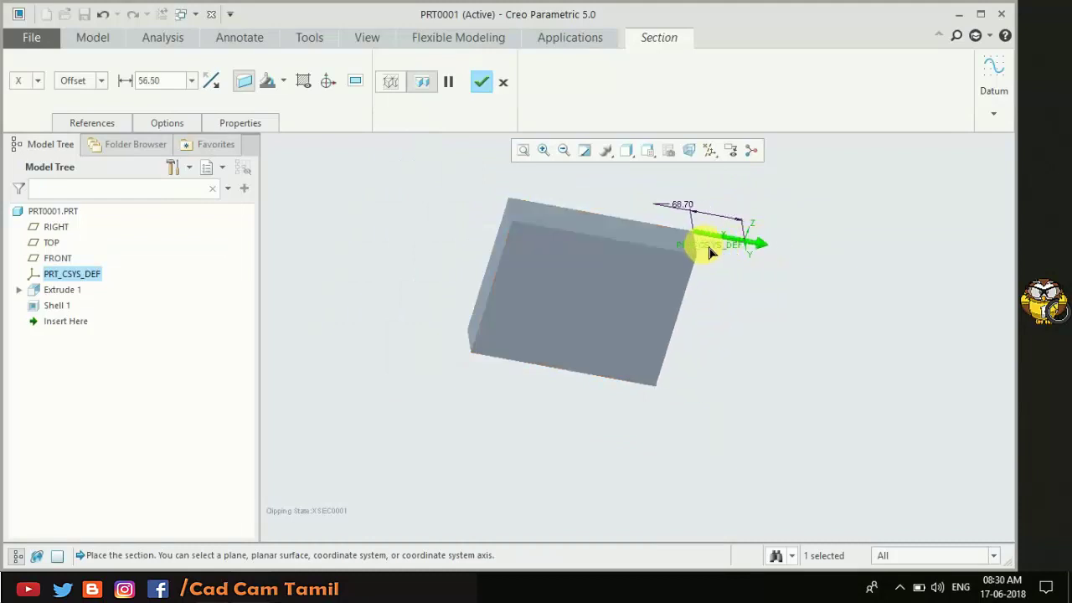
pyautogui.moveTo(713, 277)
pyautogui.mouseDown(button='middle')
pyautogui.moveTo(663, 263)
pyautogui.moveTo(761, 311)
pyautogui.moveTo(765, 325)
pyautogui.moveTo(765, 315)
pyautogui.moveTo(843, 313)
pyautogui.moveTo(880, 382)
pyautogui.mouseUp(button='middle')
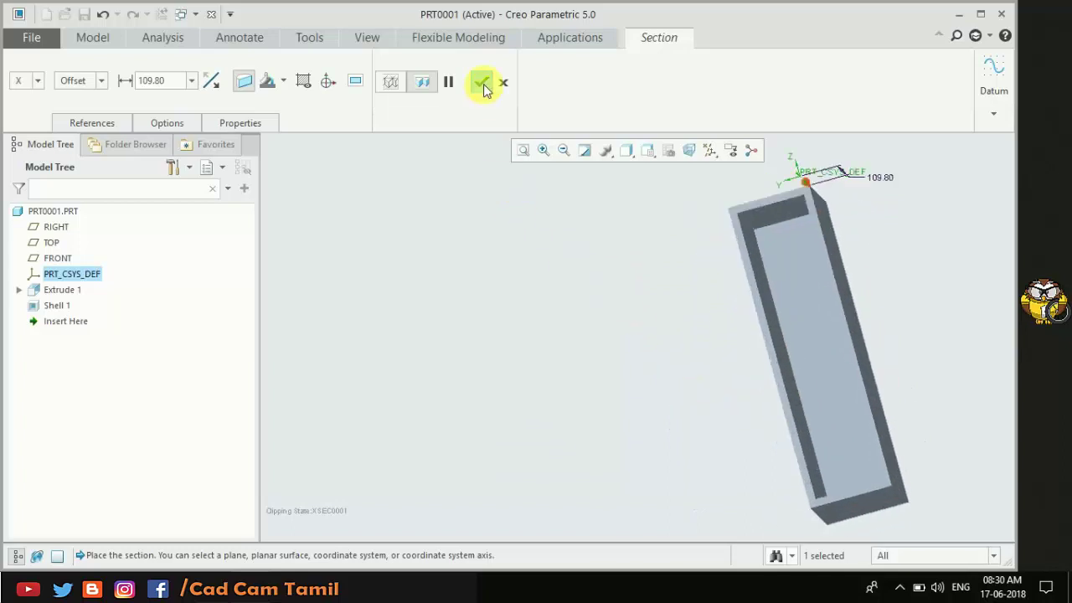
pyautogui.click(481, 81)
pyautogui.click(1039, 419)
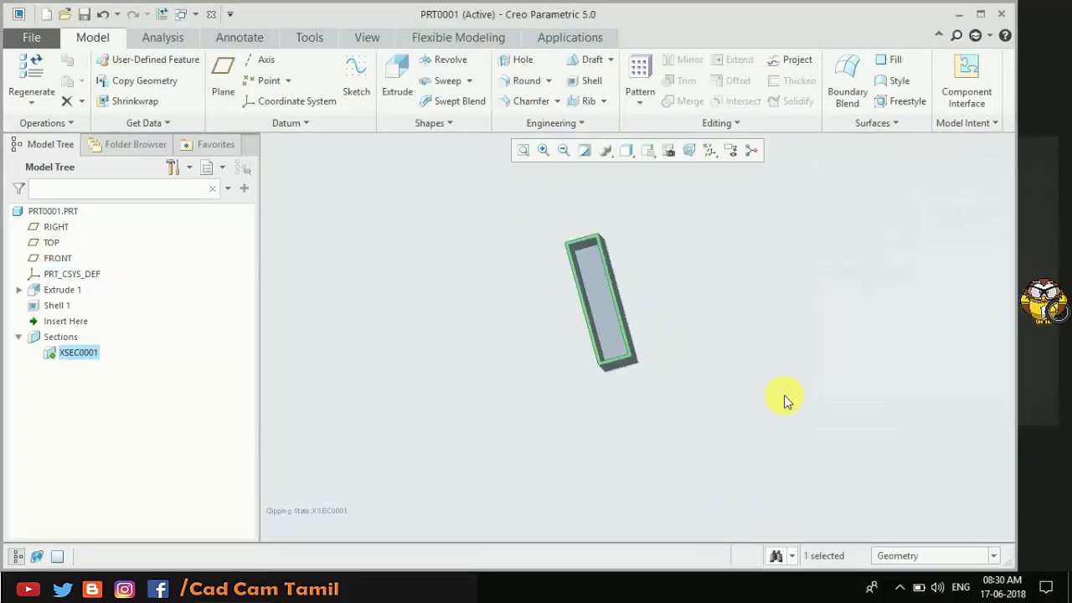
# Delete cross section XSEC0001 from the part.
pyautogui.scroll(-5, 795, 394)
pyautogui.scroll(-2, 753, 373)
pyautogui.scroll(3, 737, 374)
pyautogui.moveTo(749, 376)
pyautogui.mouseDown(button='middle')
pyautogui.moveTo(756, 363)
pyautogui.moveTo(665, 349)
pyautogui.moveTo(686, 361)
pyautogui.moveTo(586, 335)
pyautogui.mouseUp(button='middle')
pyautogui.rightClick(78, 352)
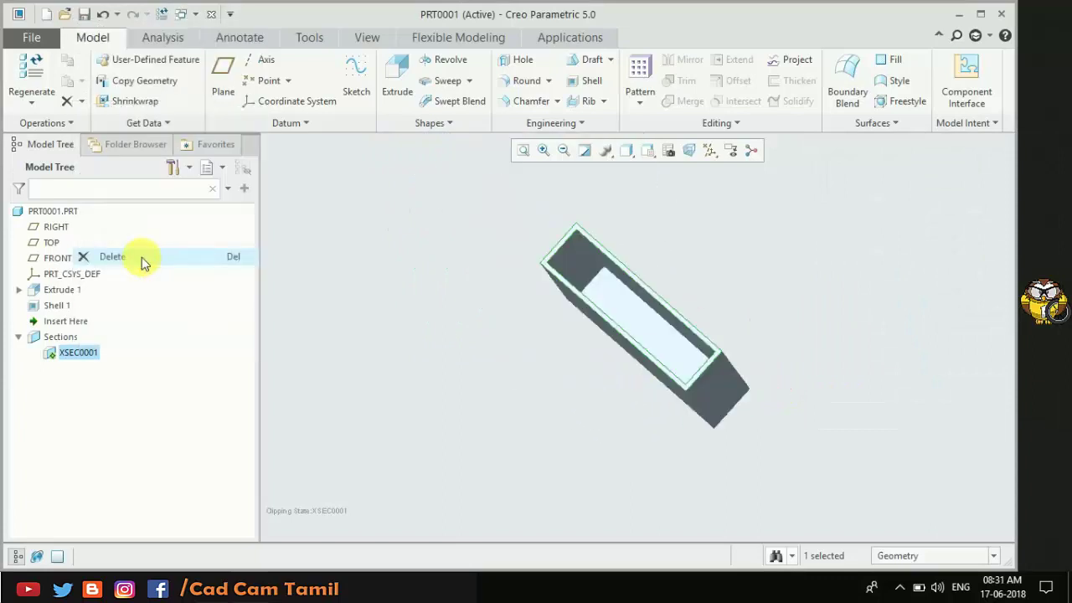
pyautogui.click(139, 259)
pyautogui.click(496, 314)
pyautogui.moveTo(512, 400)
pyautogui.mouseDown(button='middle')
pyautogui.moveTo(658, 352)
pyautogui.moveTo(419, 378)
pyautogui.moveTo(758, 350)
pyautogui.moveTo(720, 376)
pyautogui.mouseUp(button='middle')
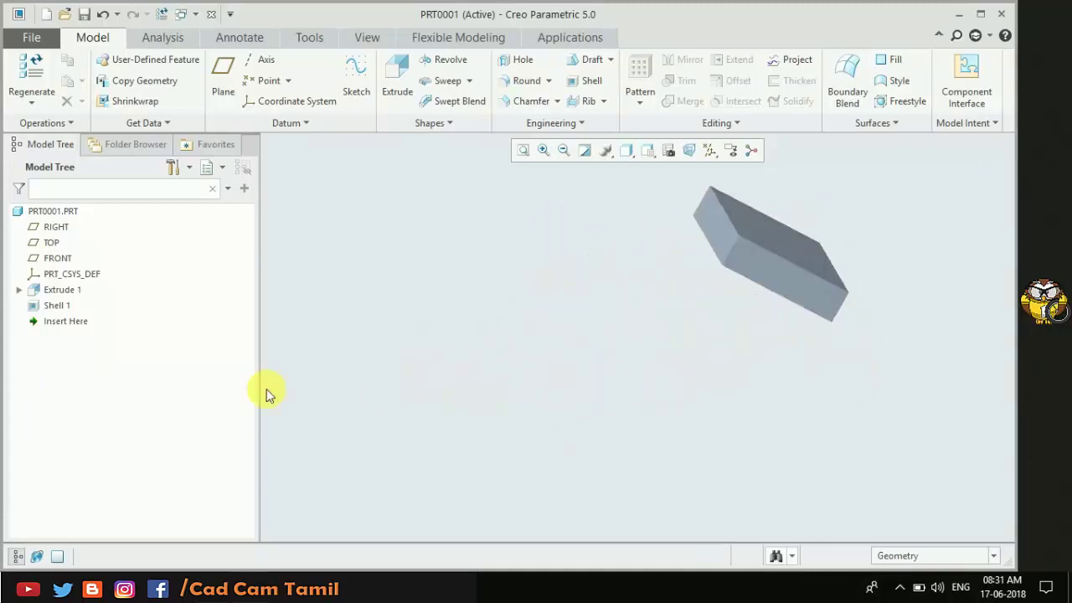
# Redefine Shell 1 so the block's top face is removed.
pyautogui.click(59, 308)
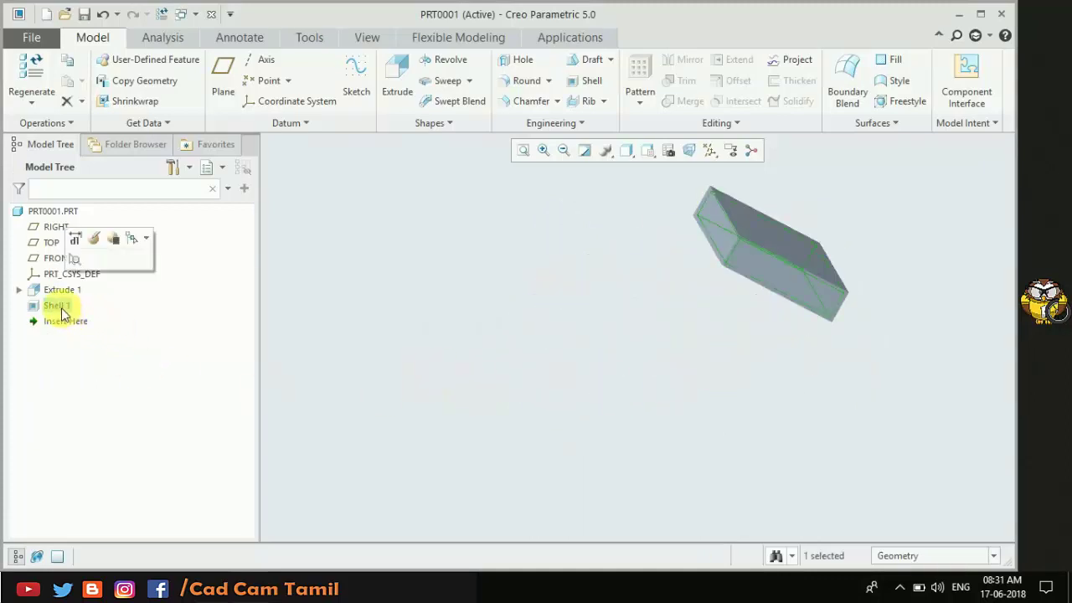
pyautogui.click(94, 239)
pyautogui.moveTo(720, 250); pyautogui.dragTo(685, 278, button='middle')
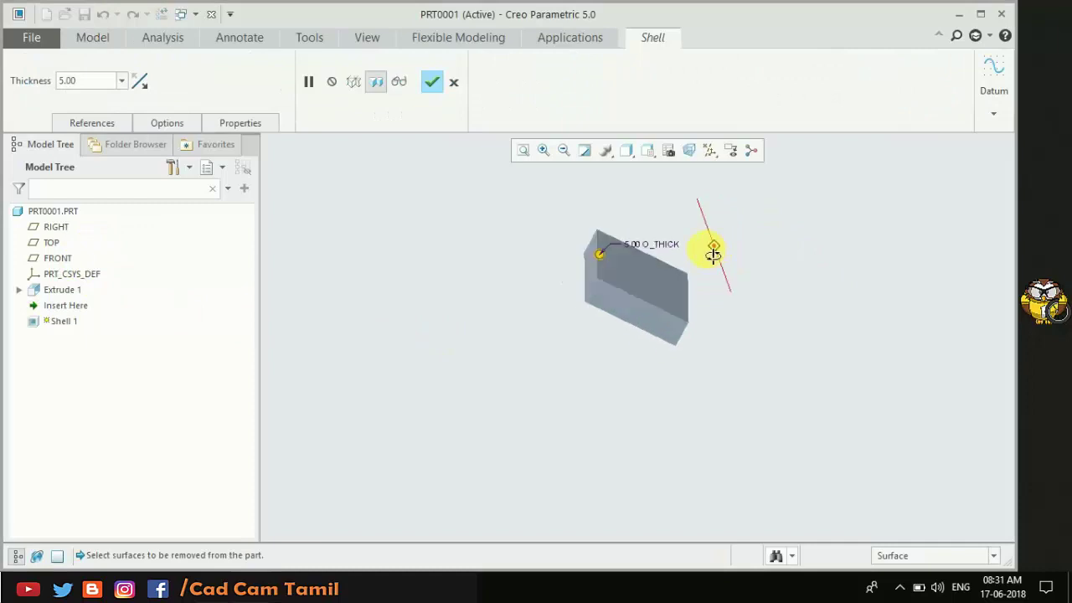
pyautogui.click(680, 281)
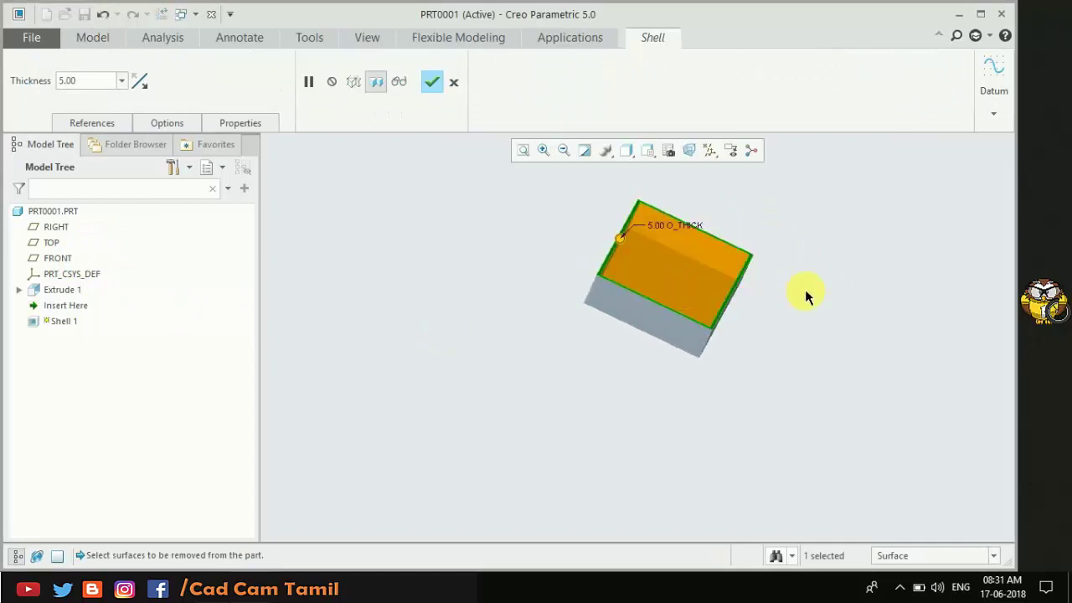
pyautogui.moveTo(805, 295); pyautogui.dragTo(785, 299, button='middle')
pyautogui.scroll(-3, 610, 328)
pyautogui.moveTo(610, 327); pyautogui.dragTo(603, 288, button='middle')
pyautogui.scroll(3, 466, 294)
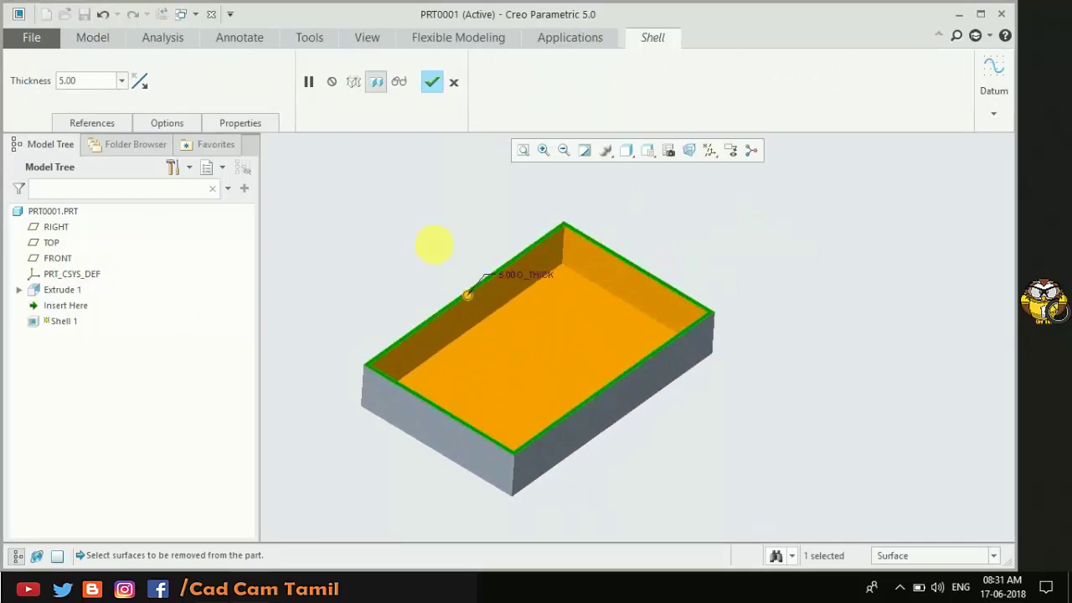
pyautogui.click(431, 81)
pyautogui.moveTo(430, 186)
pyautogui.mouseDown(button='middle')
pyautogui.moveTo(471, 238)
pyautogui.moveTo(481, 215)
pyautogui.mouseUp(button='middle')
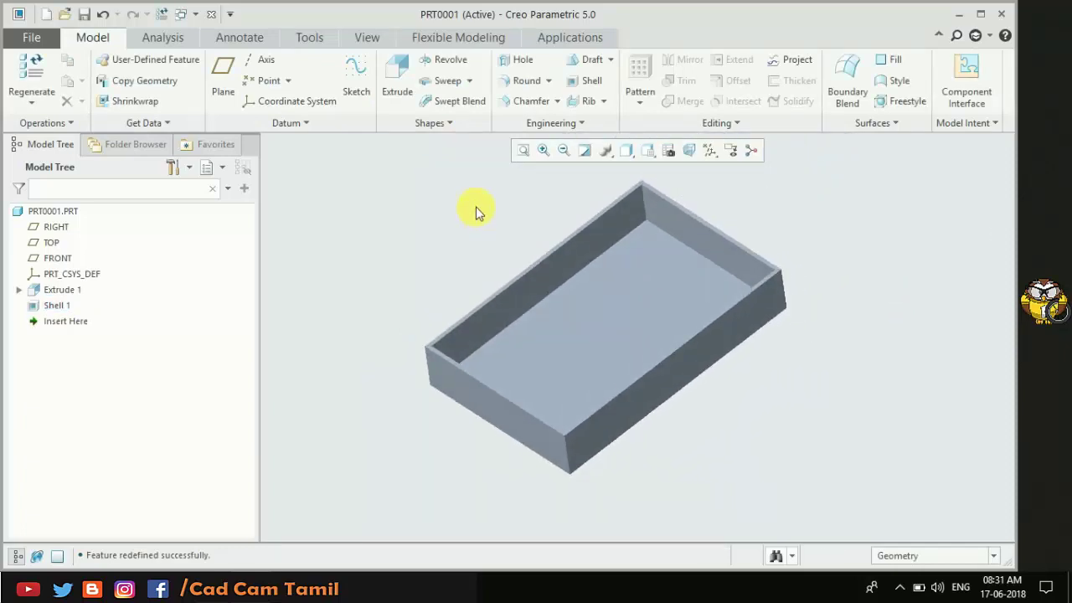
# Redefine Shell 1 again to also remove the two front side walls.
pyautogui.click(74, 306)
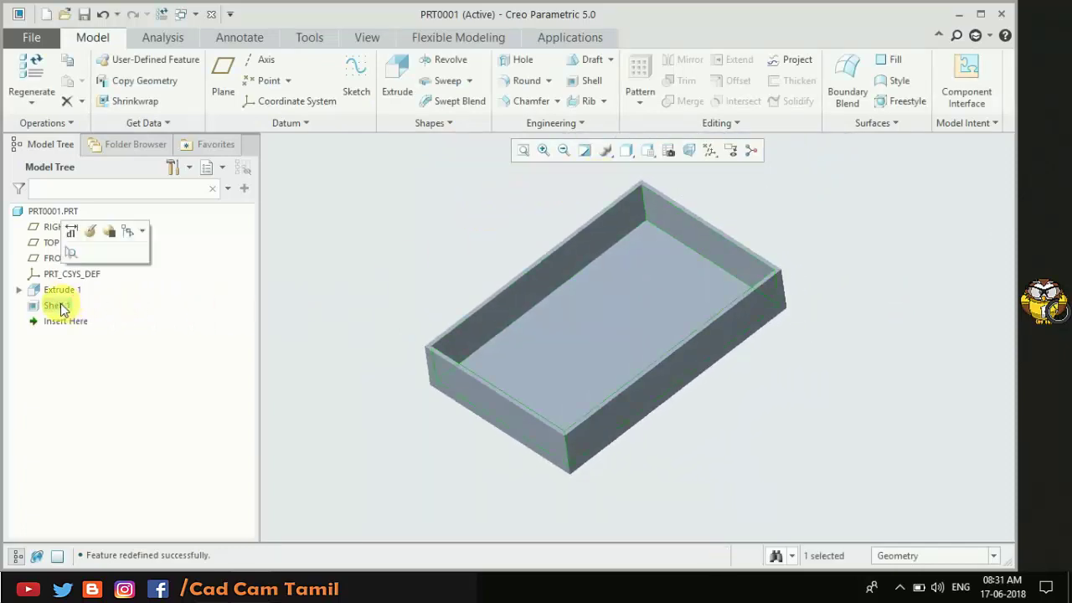
pyautogui.click(96, 235)
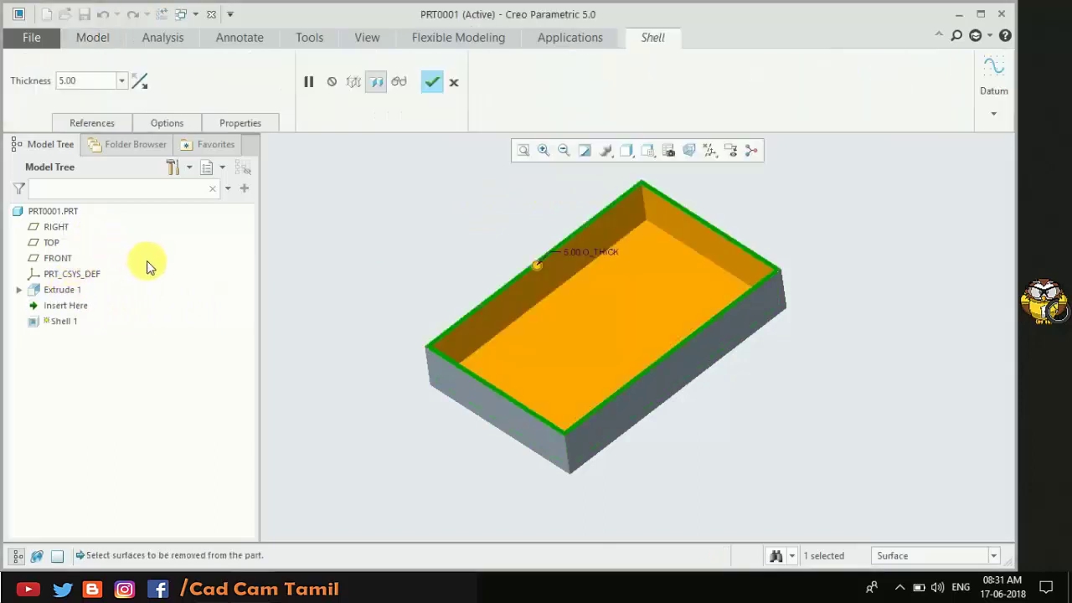
pyautogui.middleClick(471, 391)
pyautogui.keyDown('ctrl'); pyautogui.click(471, 391); pyautogui.keyUp('ctrl')
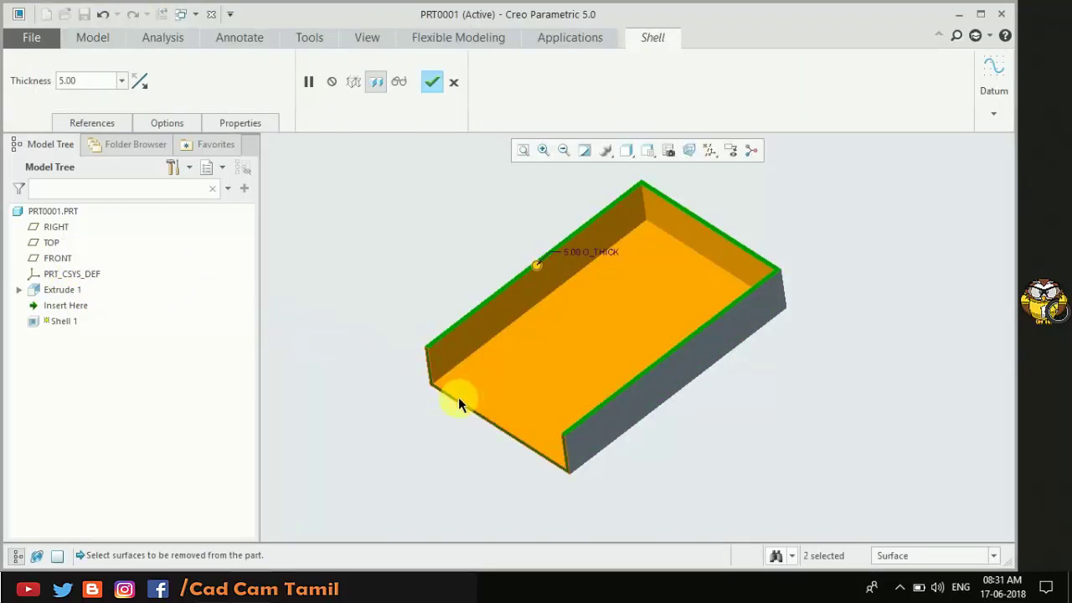
pyautogui.keyDown('ctrl'); pyautogui.click(703, 348); pyautogui.keyUp('ctrl')
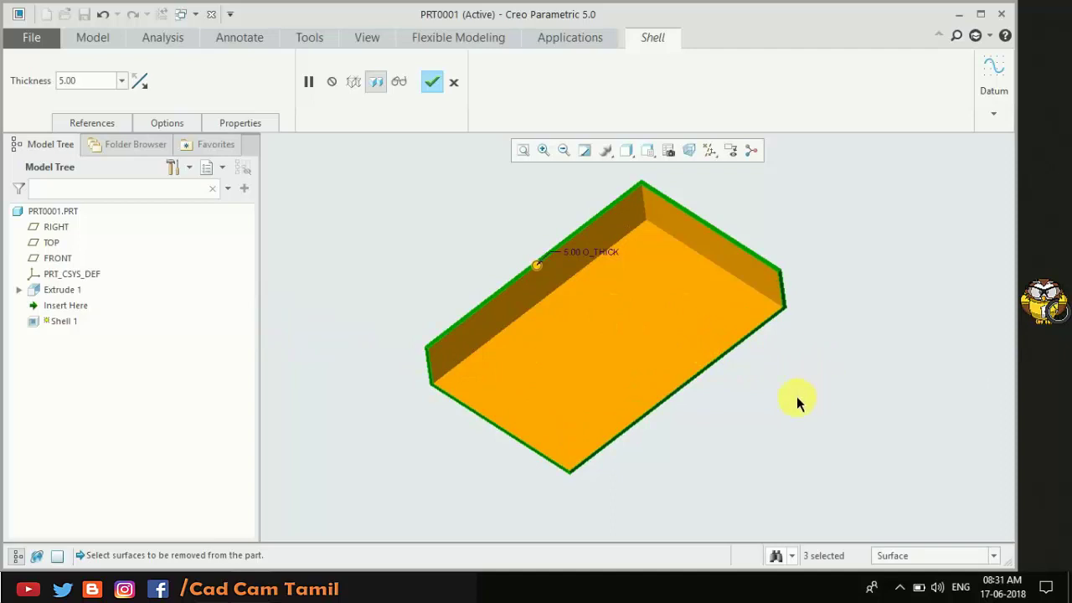
pyautogui.click(433, 84)
pyautogui.moveTo(430, 242)
pyautogui.mouseDown(button='middle')
pyautogui.moveTo(438, 229)
pyautogui.moveTo(432, 259)
pyautogui.mouseUp(button='middle')
# Undo the shell and sketch a circle and a rectangle on the block's top face.
pyautogui.hotkey('ctrl', 'z')
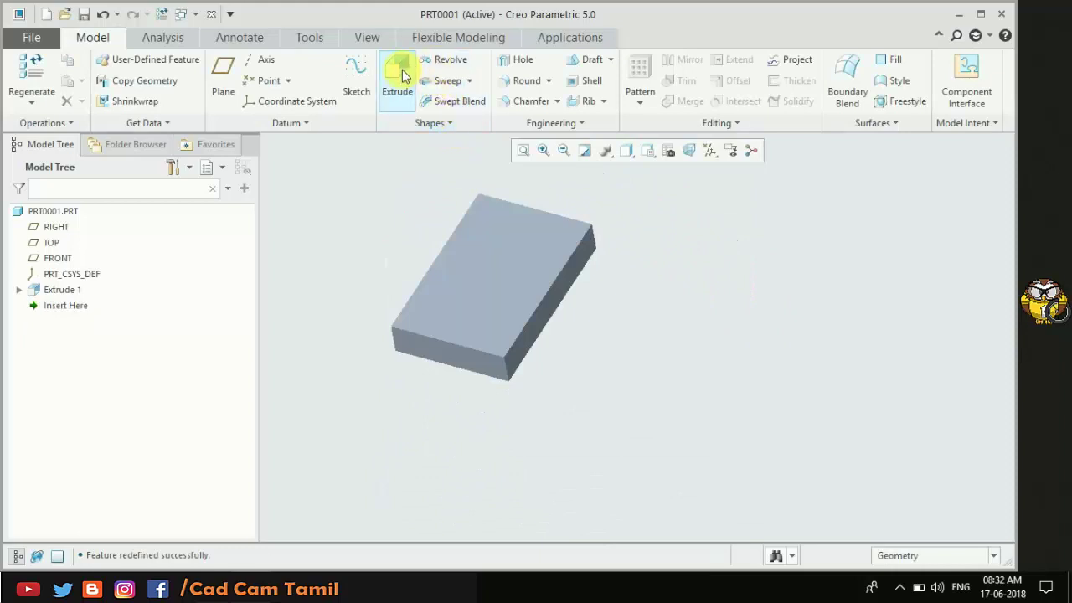
pyautogui.click(401, 77)
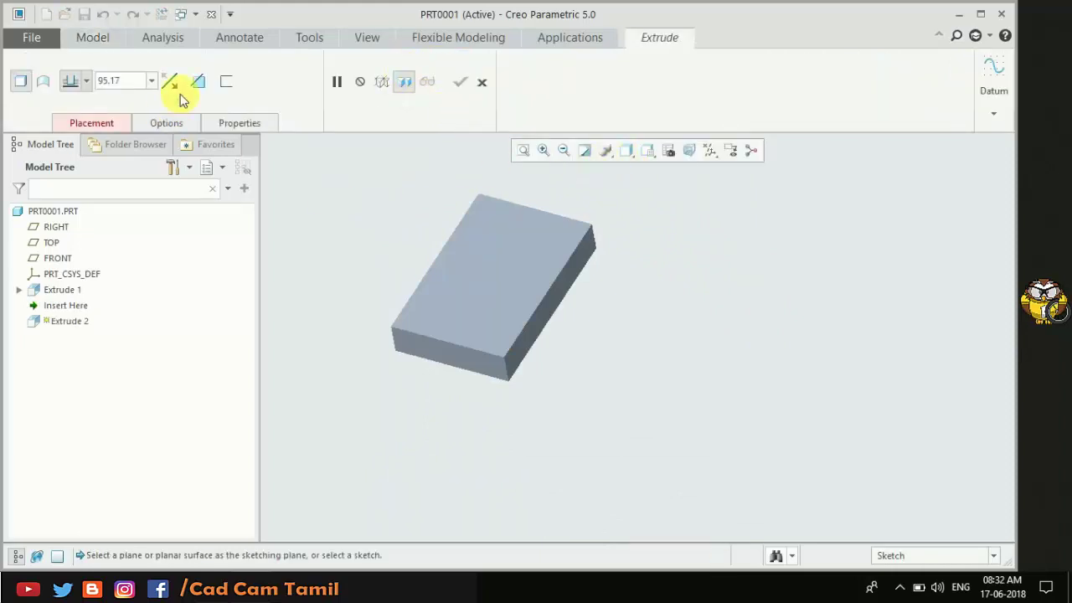
pyautogui.click(474, 247)
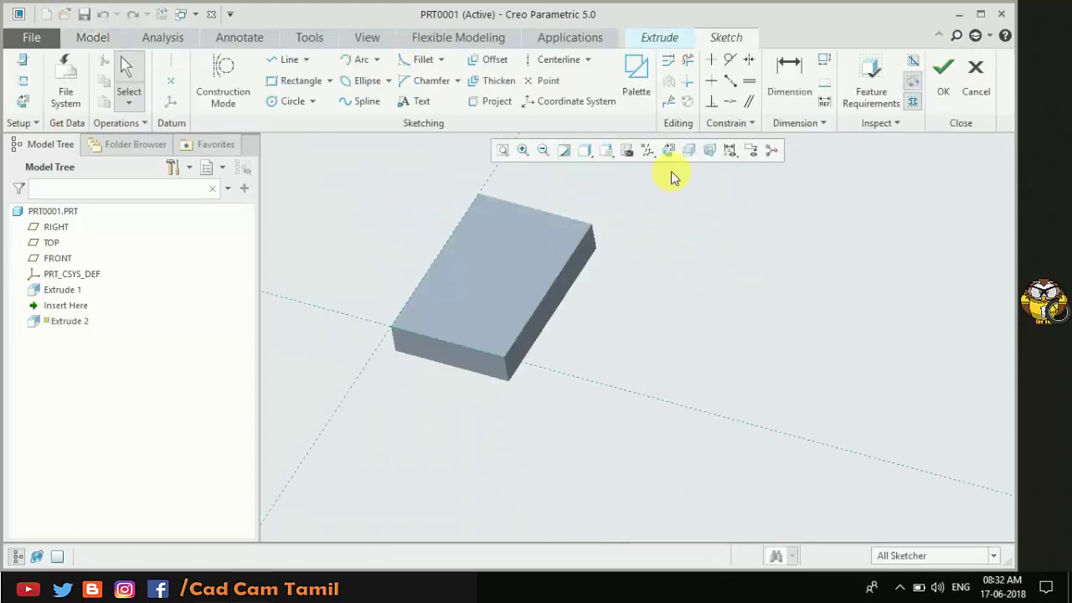
pyautogui.click(294, 100)
pyautogui.click(497, 240)
pyautogui.click(524, 244)
pyautogui.click(300, 80)
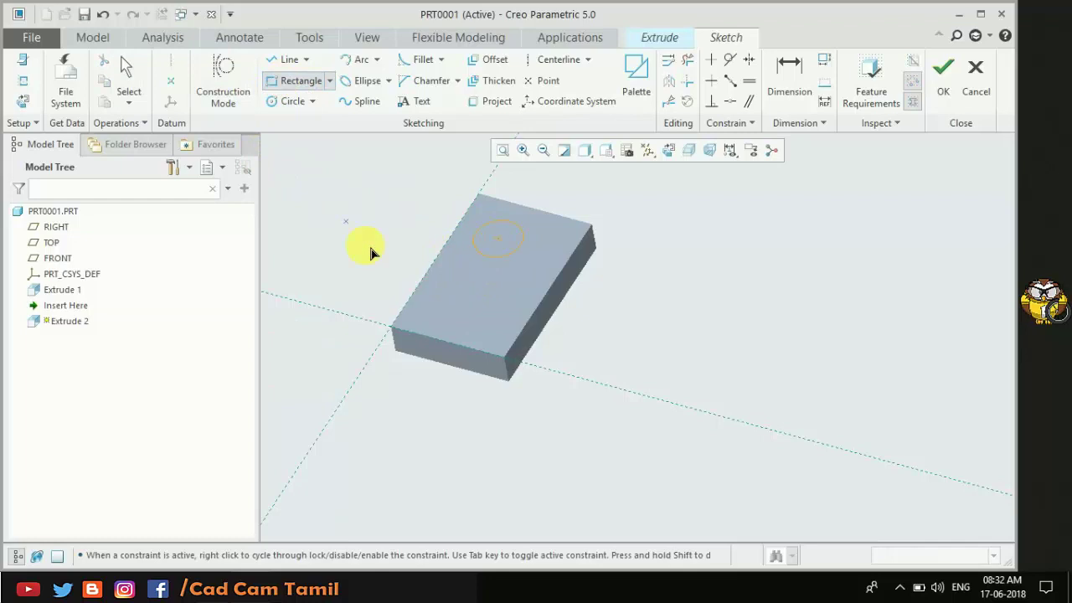
pyautogui.click(443, 284)
pyautogui.click(943, 80)
# Extrude the circle and rectangle 181.60 to form the cylinder and post.
pyautogui.scroll(2, 605, 367)
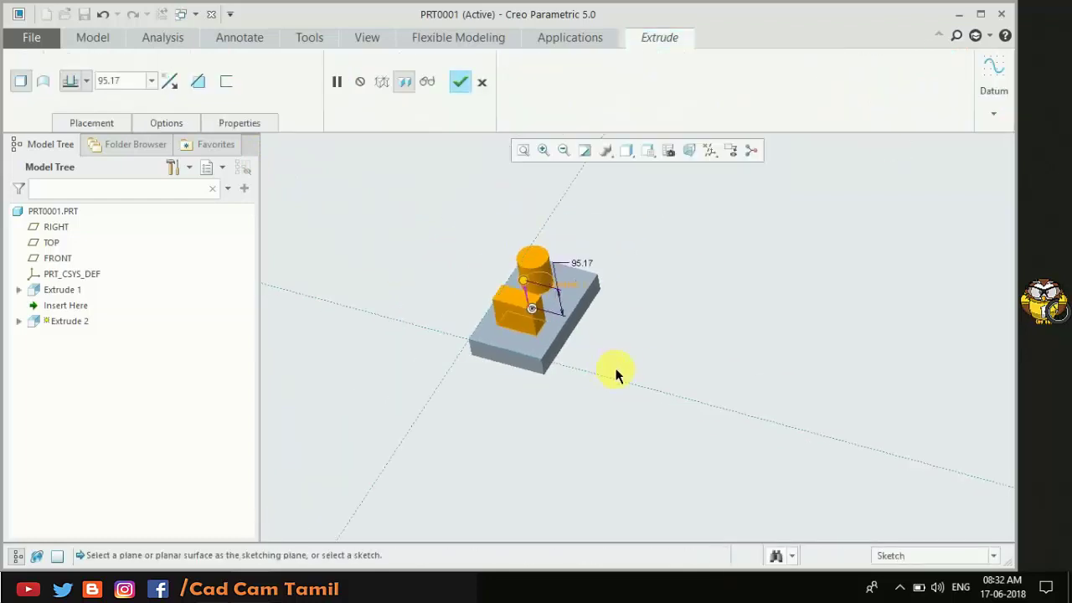
pyautogui.moveTo(606, 366); pyautogui.dragTo(617, 355, button='middle')
pyautogui.moveTo(553, 323); pyautogui.dragTo(561, 299)
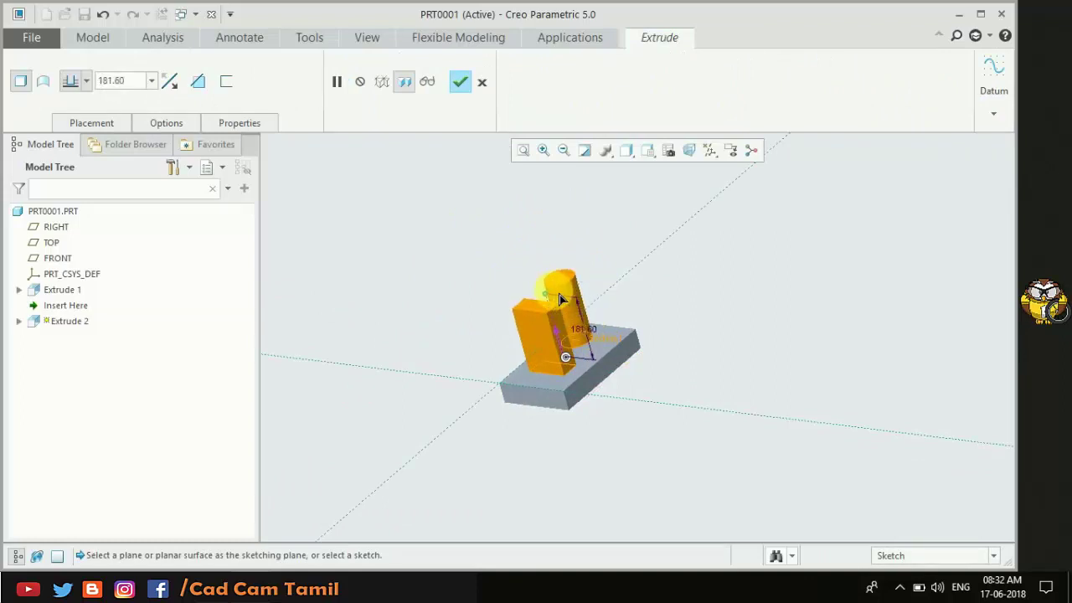
pyautogui.click(459, 85)
pyautogui.moveTo(490, 347)
pyautogui.mouseDown(button='middle')
pyautogui.moveTo(466, 360)
pyautogui.moveTo(470, 343)
pyautogui.moveTo(401, 323)
pyautogui.mouseUp(button='middle')
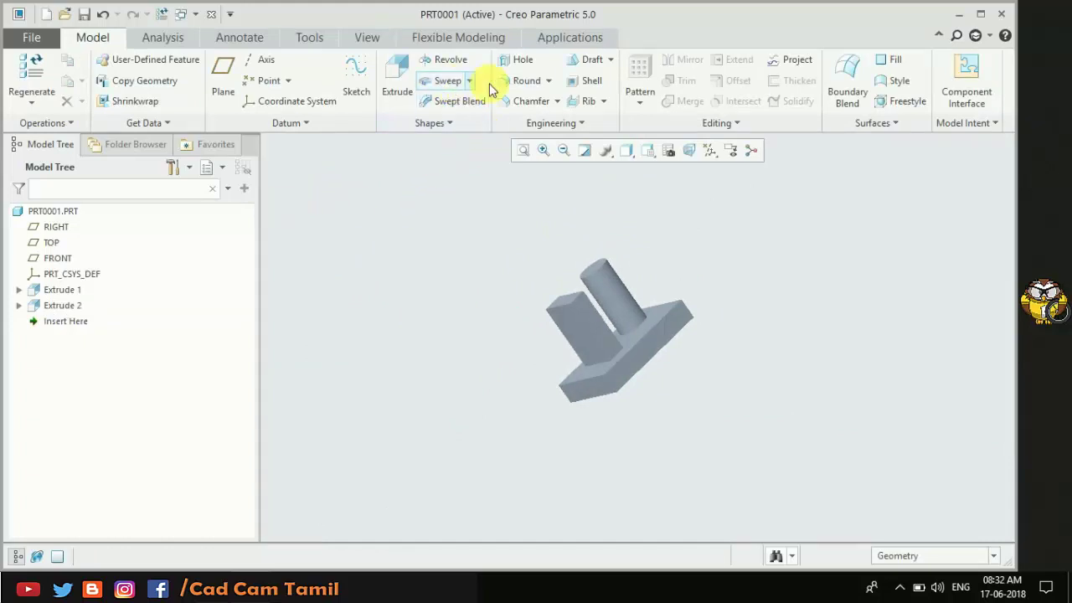
pyautogui.click(586, 81)
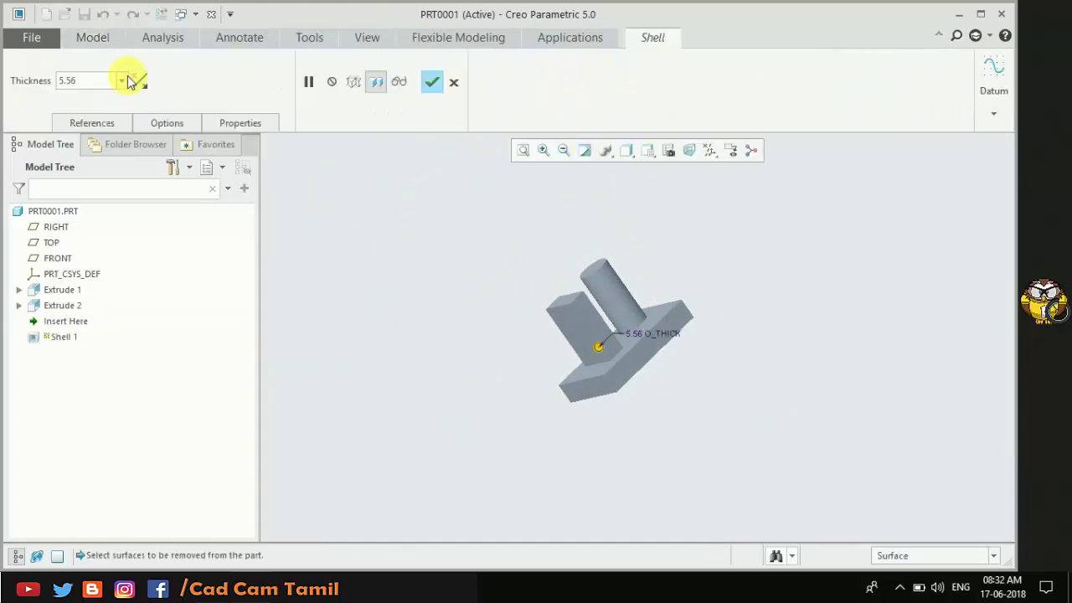
pyautogui.write('5.00')
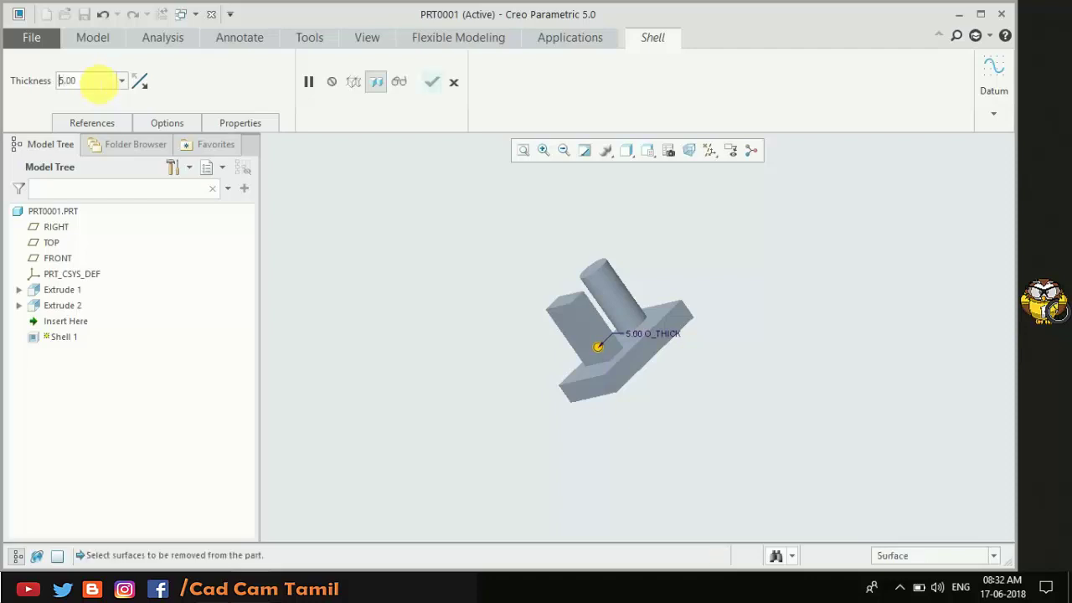
pyautogui.press('Return')
pyautogui.moveTo(471, 222)
pyautogui.mouseDown(button='middle')
pyautogui.moveTo(457, 246)
pyautogui.moveTo(478, 251)
pyautogui.mouseUp(button='middle')
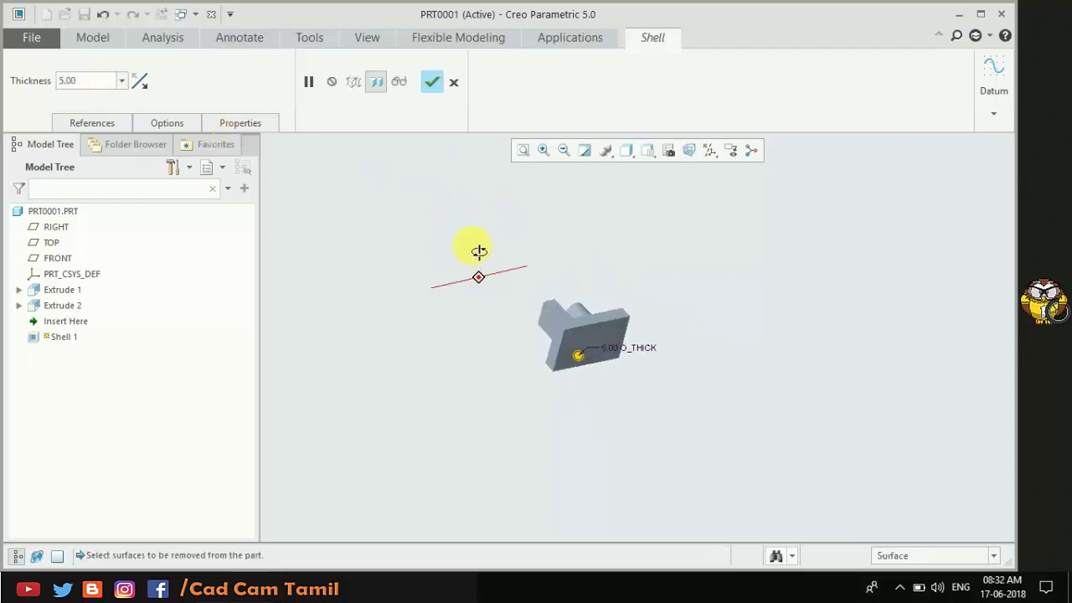
pyautogui.click(602, 335)
pyautogui.moveTo(655, 279)
pyautogui.mouseDown(button='middle')
pyautogui.moveTo(641, 249)
pyautogui.moveTo(641, 382)
pyautogui.moveTo(603, 220)
pyautogui.mouseUp(button='middle')
pyautogui.moveTo(634, 502); pyautogui.dragTo(594, 257, button='middle')
pyautogui.keyDown('ctrl'); pyautogui.click(598, 194); pyautogui.keyUp('ctrl')
pyautogui.moveTo(584, 203); pyautogui.dragTo(574, 278, button='middle')
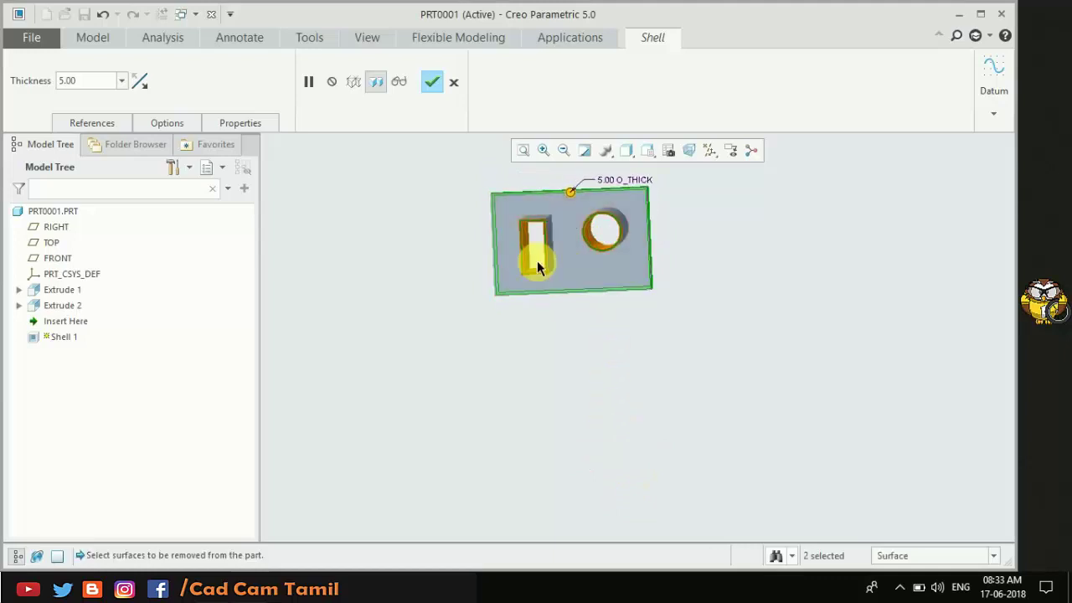
pyautogui.click(432, 82)
pyautogui.moveTo(529, 305)
pyautogui.mouseDown(button='middle')
pyautogui.moveTo(502, 306)
pyautogui.moveTo(421, 364)
pyautogui.moveTo(421, 376)
pyautogui.moveTo(479, 346)
pyautogui.moveTo(471, 330)
pyautogui.moveTo(433, 352)
pyautogui.mouseUp(button='middle')
pyautogui.moveTo(485, 311); pyautogui.dragTo(538, 351, button='middle')
pyautogui.moveTo(467, 267)
pyautogui.mouseDown(button='middle')
pyautogui.moveTo(560, 318)
pyautogui.moveTo(505, 277)
pyautogui.moveTo(572, 284)
pyautogui.mouseUp(button='middle')
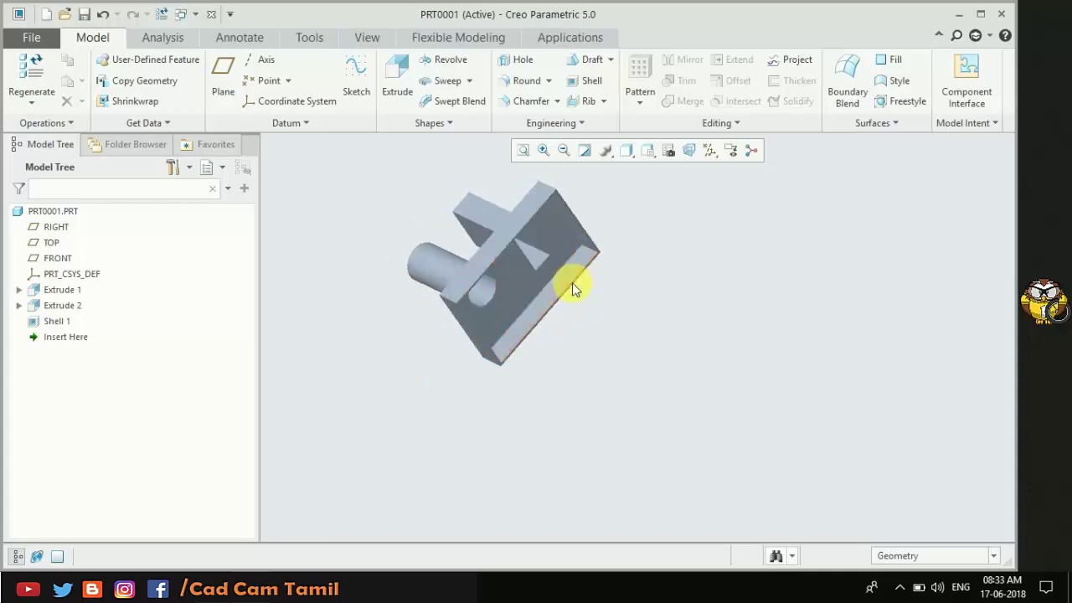
pyautogui.click(74, 295)
pyautogui.click(73, 304)
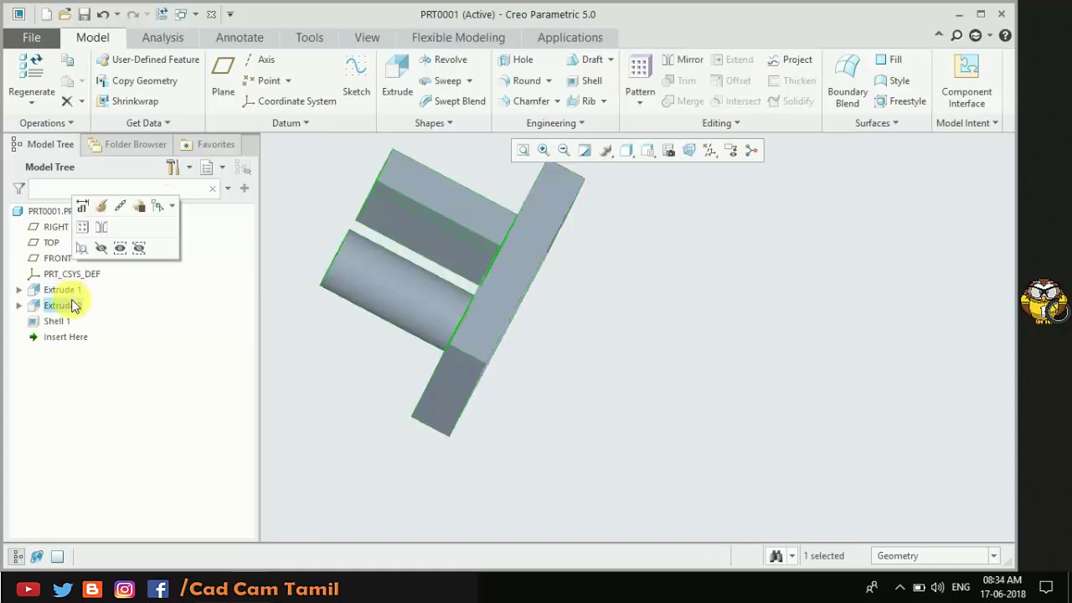
pyautogui.moveTo(411, 364); pyautogui.dragTo(566, 385, button='middle')
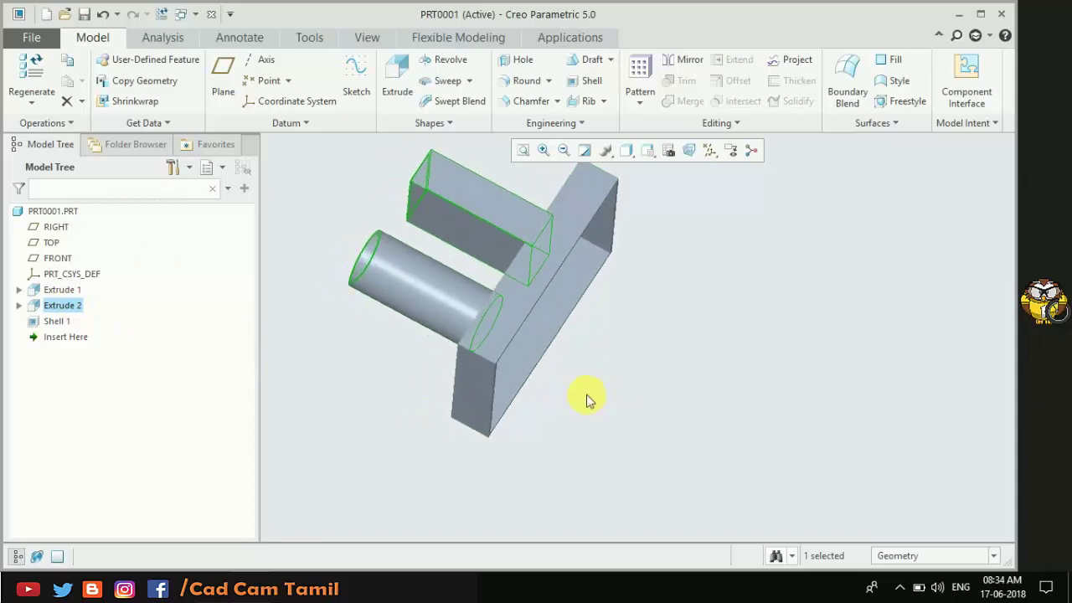
pyautogui.moveTo(533, 308)
pyautogui.mouseDown(button='middle')
pyautogui.moveTo(579, 347)
pyautogui.moveTo(581, 371)
pyautogui.mouseUp(button='middle')
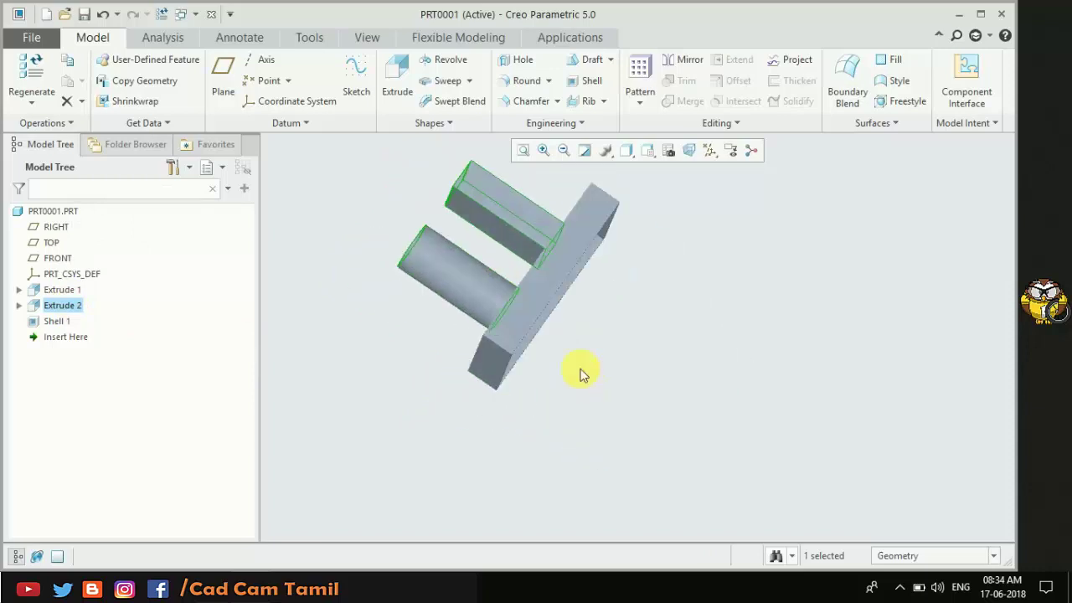
pyautogui.click(718, 474)
pyautogui.moveTo(572, 300); pyautogui.dragTo(538, 304, button='middle')
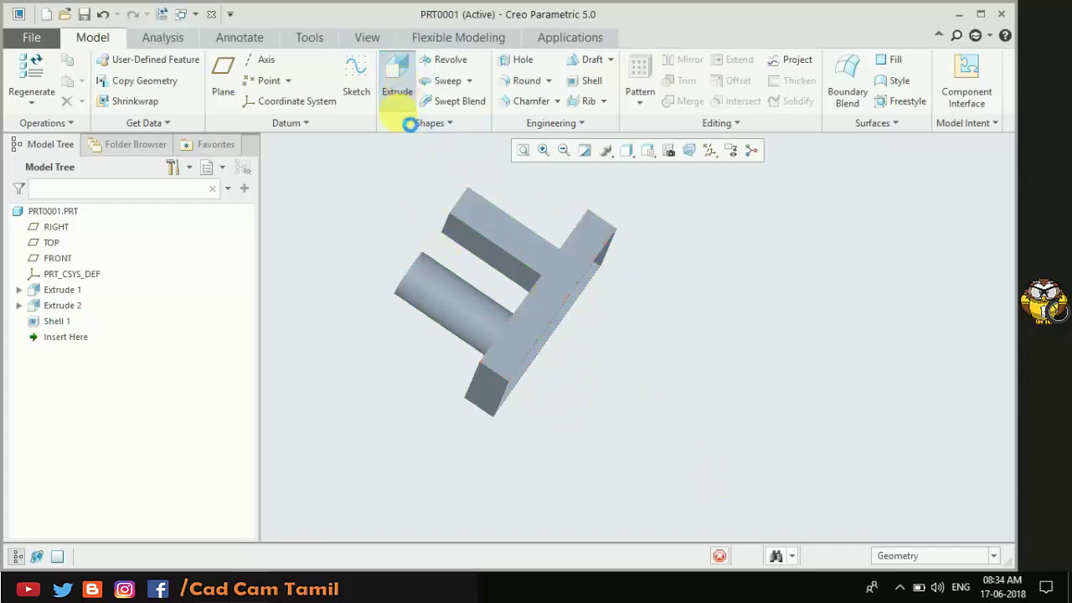
# Extrude a thin rectangle from the plate face 221.70 deep as an upright plate.
pyautogui.click(398, 83)
pyautogui.click(565, 282)
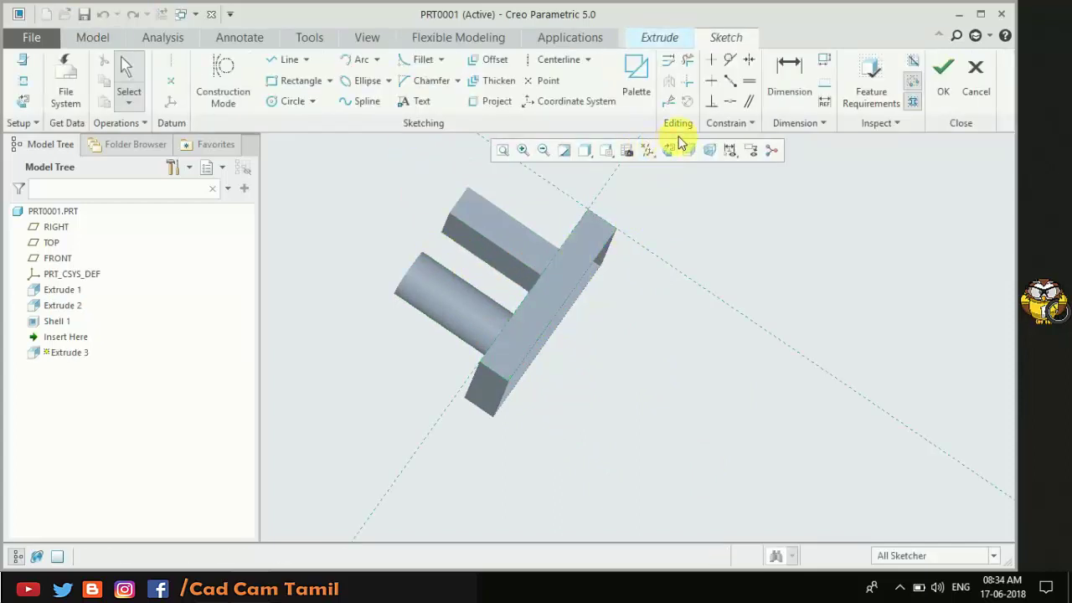
pyautogui.click(303, 80)
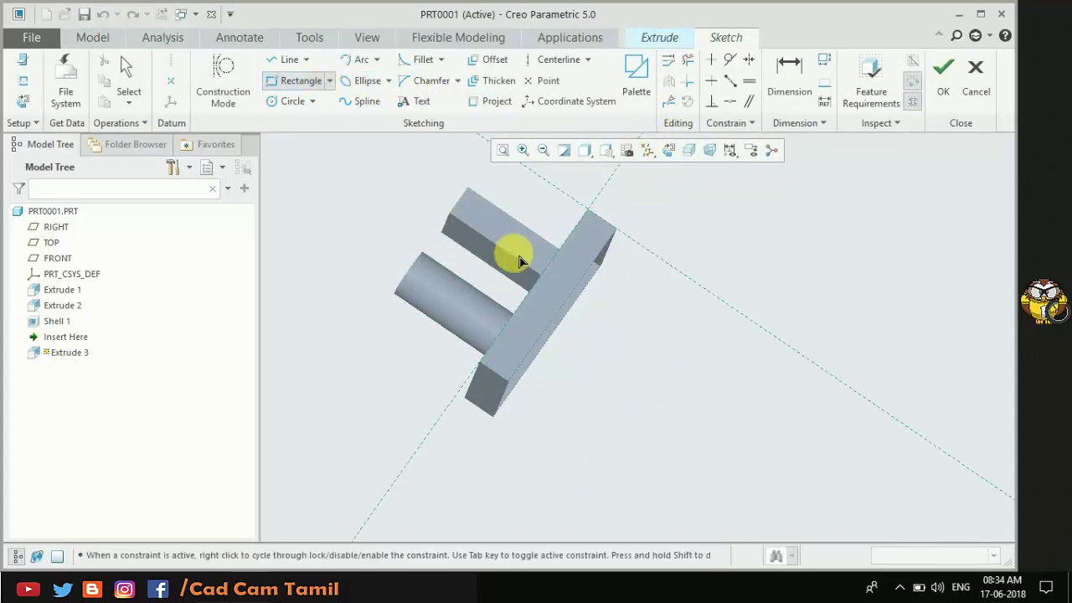
pyautogui.click(563, 264)
pyautogui.click(518, 342)
pyautogui.click(940, 84)
pyautogui.moveTo(608, 374)
pyautogui.mouseDown(button='middle')
pyautogui.moveTo(603, 341)
pyautogui.moveTo(593, 345)
pyautogui.mouseUp(button='middle')
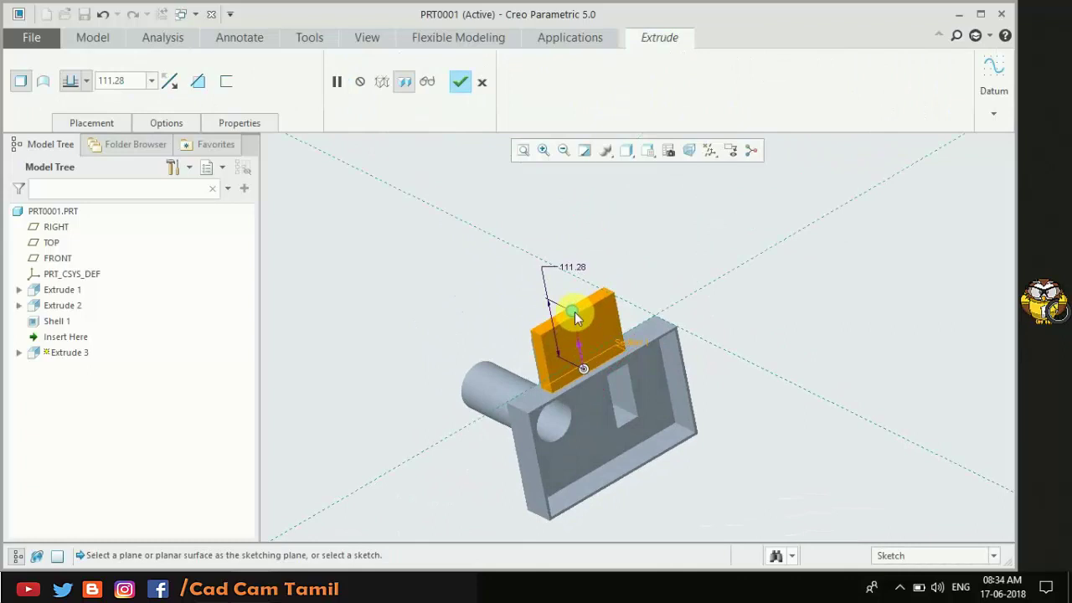
pyautogui.moveTo(575, 316); pyautogui.dragTo(572, 262)
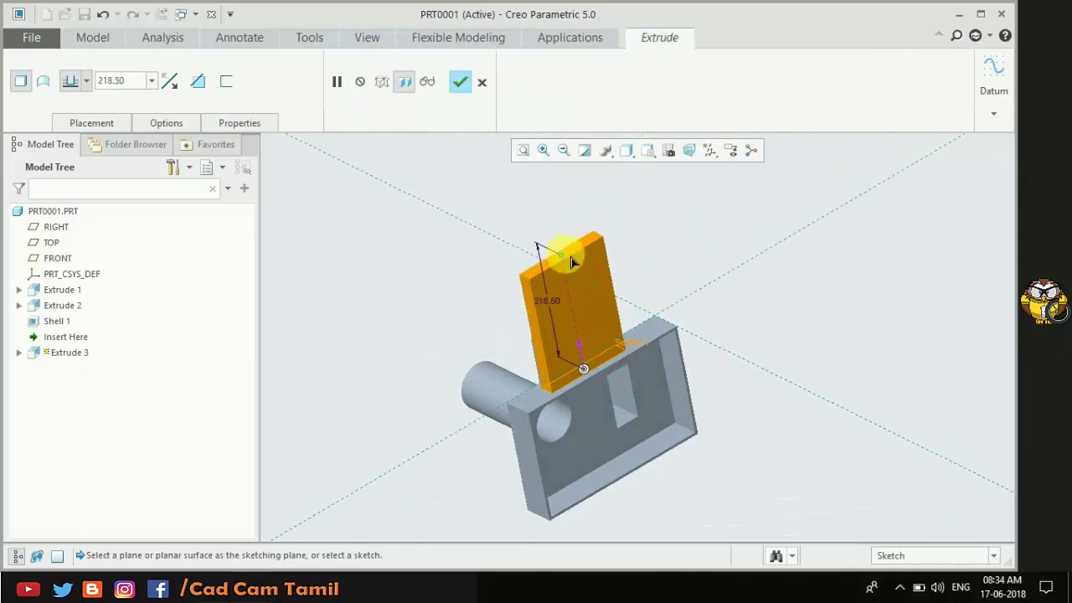
pyautogui.click(459, 84)
pyautogui.moveTo(425, 302)
pyautogui.mouseDown(button='middle')
pyautogui.moveTo(488, 322)
pyautogui.moveTo(438, 280)
pyautogui.moveTo(559, 363)
pyautogui.mouseUp(button='middle')
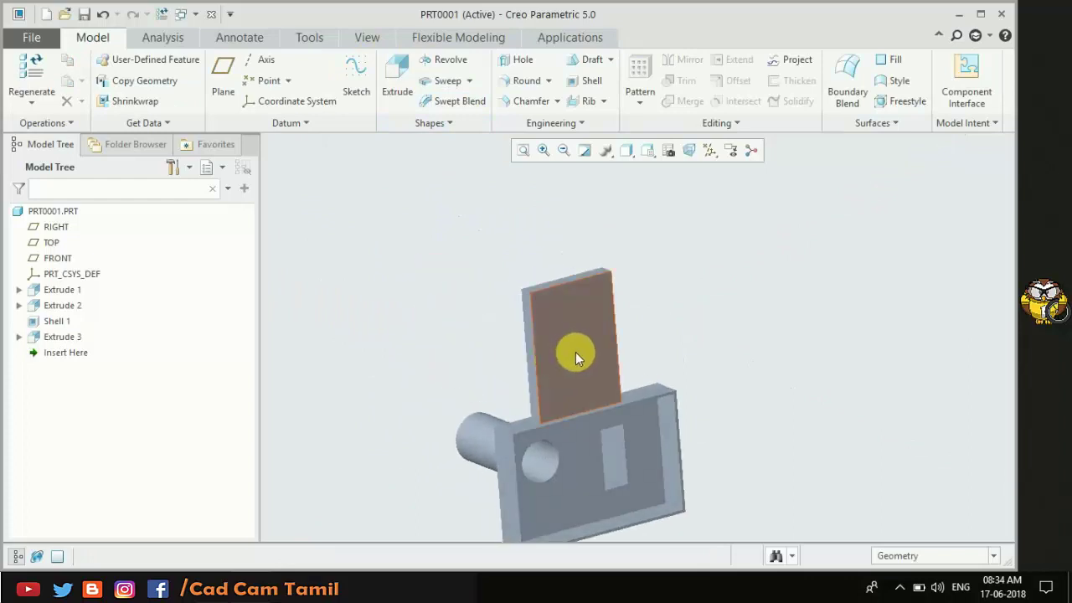
# Try reordering the shell after the new plate feature in the model tree.
pyautogui.moveTo(50, 325); pyautogui.dragTo(54, 353)
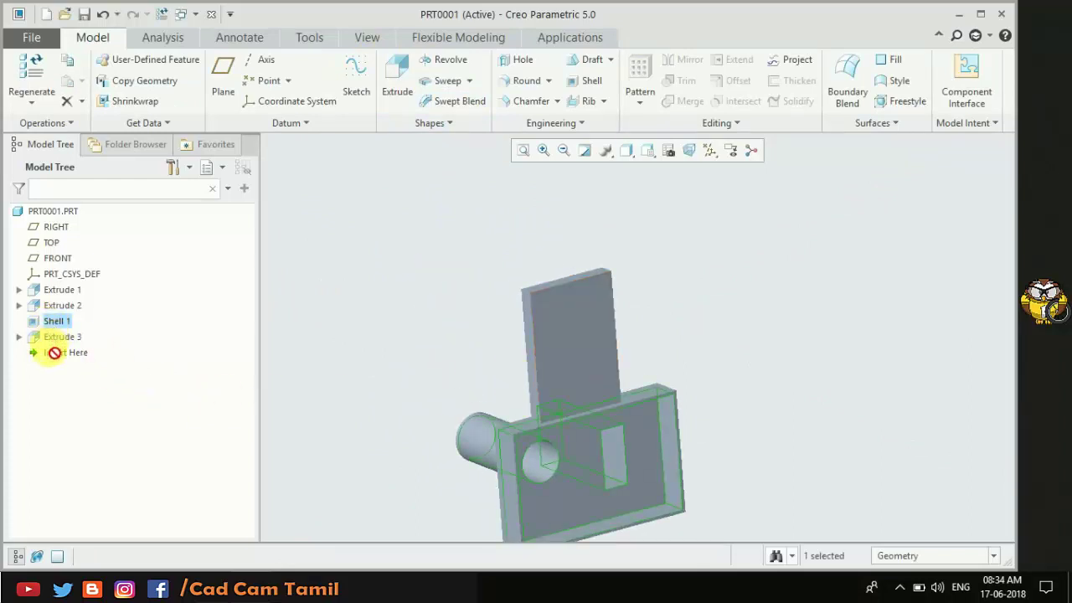
pyautogui.click(52, 337)
pyautogui.click(384, 293)
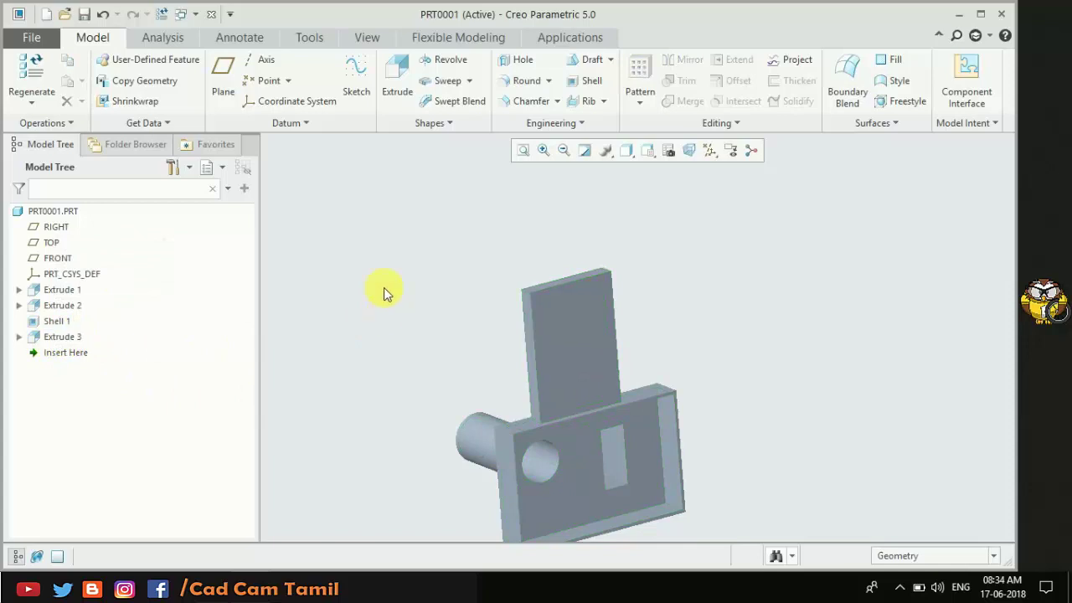
# Shell the upright plate at 7.27 thickness with its broad face removed.
pyautogui.click(586, 81)
pyautogui.click(581, 348)
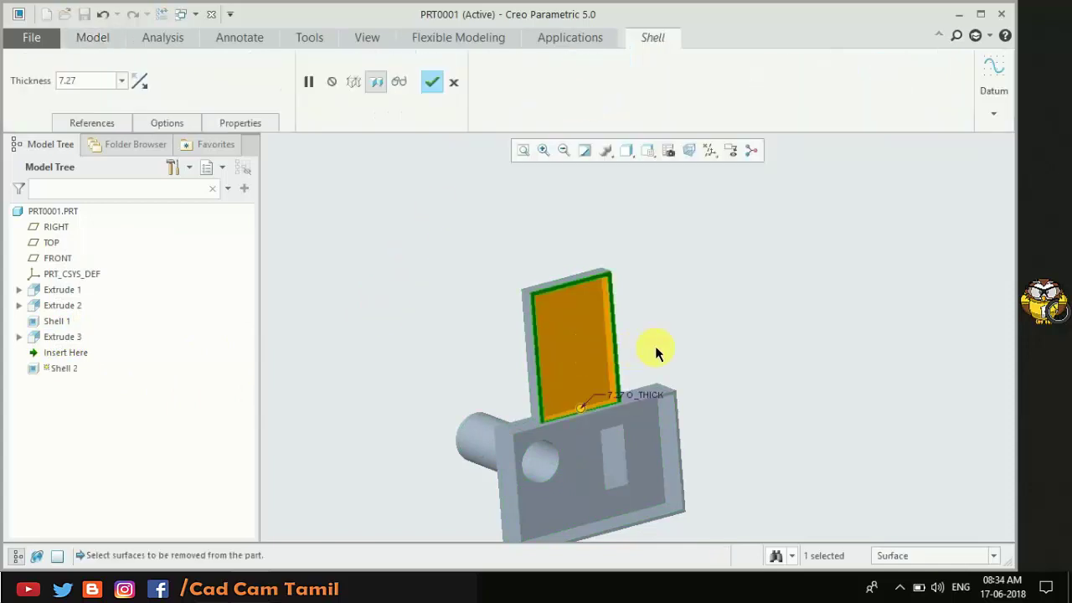
pyautogui.moveTo(665, 344); pyautogui.dragTo(642, 325, button='middle')
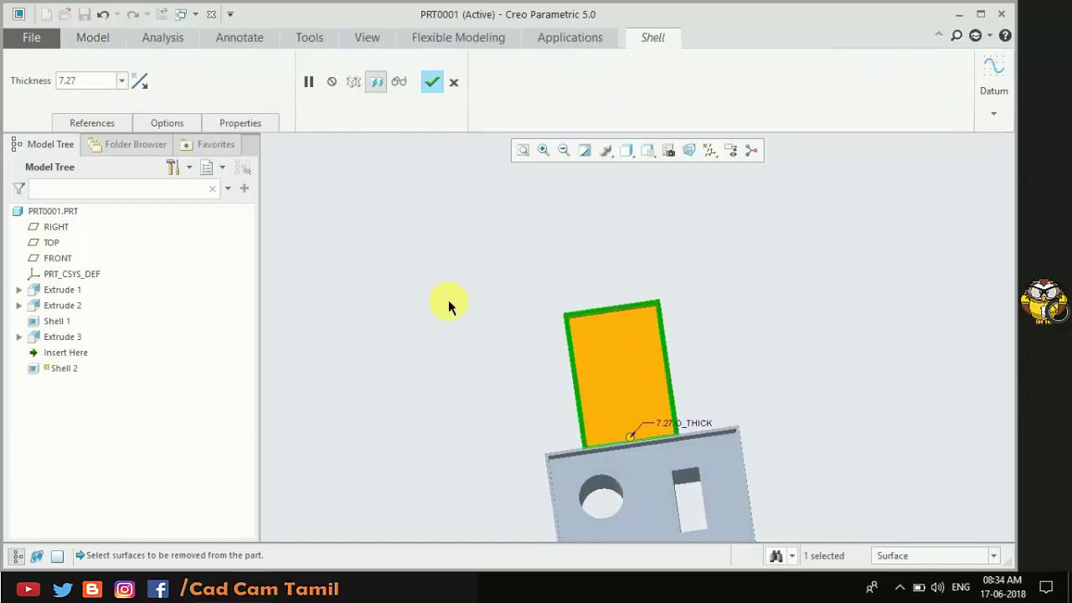
pyautogui.moveTo(492, 314); pyautogui.dragTo(393, 295, button='middle')
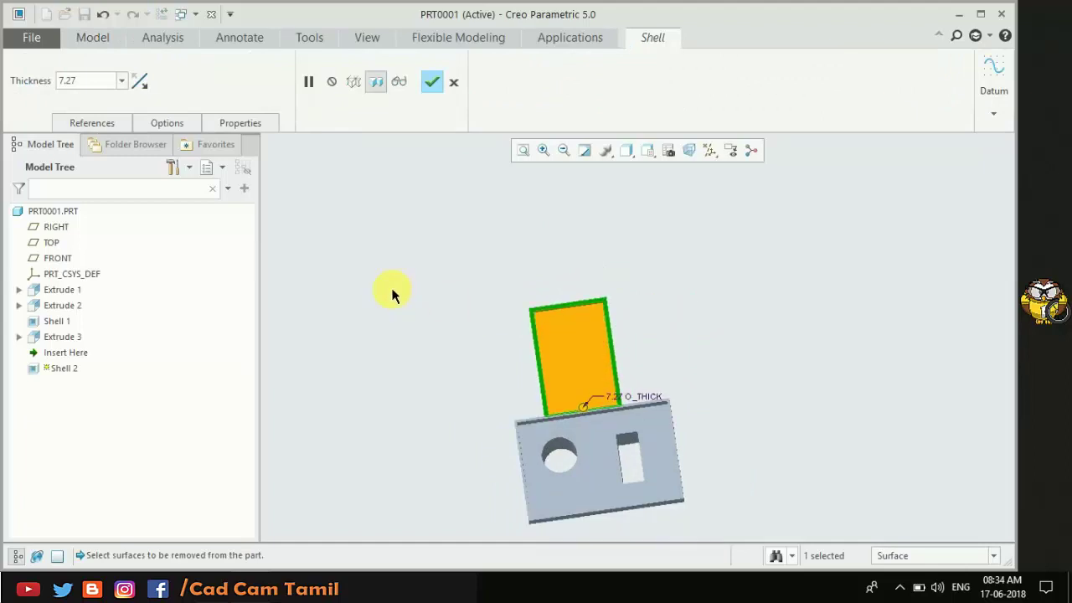
pyautogui.click(428, 84)
pyautogui.moveTo(438, 245)
pyautogui.mouseDown(button='middle')
pyautogui.moveTo(474, 248)
pyautogui.moveTo(477, 290)
pyautogui.moveTo(425, 320)
pyautogui.mouseUp(button='middle')
pyautogui.moveTo(418, 241)
pyautogui.mouseDown(button='middle')
pyautogui.moveTo(486, 235)
pyautogui.moveTo(545, 280)
pyautogui.moveTo(360, 232)
pyautogui.moveTo(438, 251)
pyautogui.moveTo(390, 239)
pyautogui.moveTo(352, 204)
pyautogui.moveTo(456, 264)
pyautogui.mouseUp(button='middle')
# Reopen Extrude 2 from the rectangular boss and regenerate it at 181.60 depth.
pyautogui.scroll(-2, 383, 227)
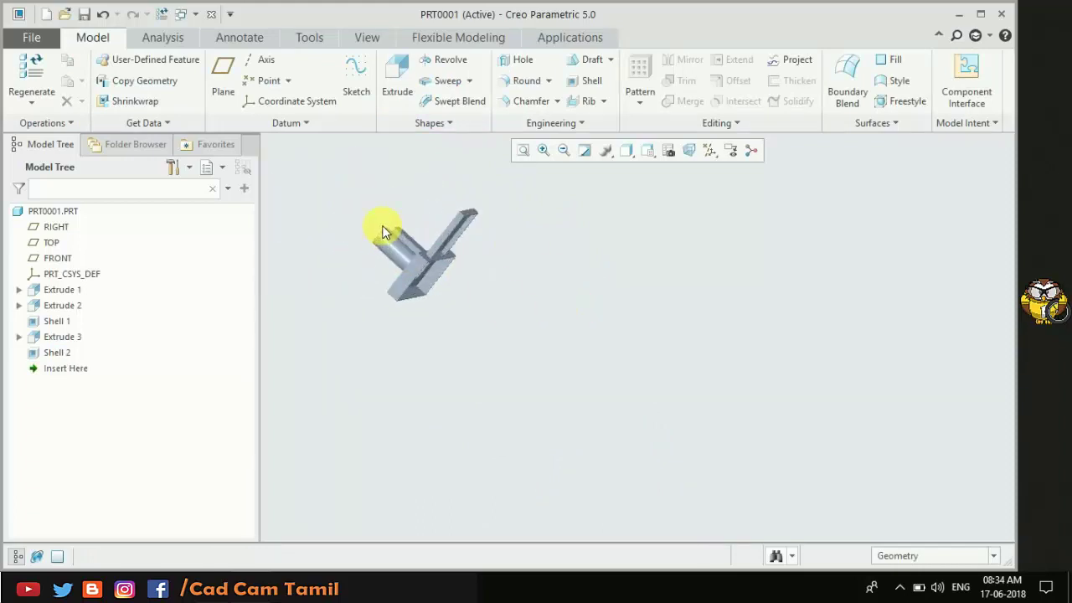
pyautogui.scroll(-2, 390, 227)
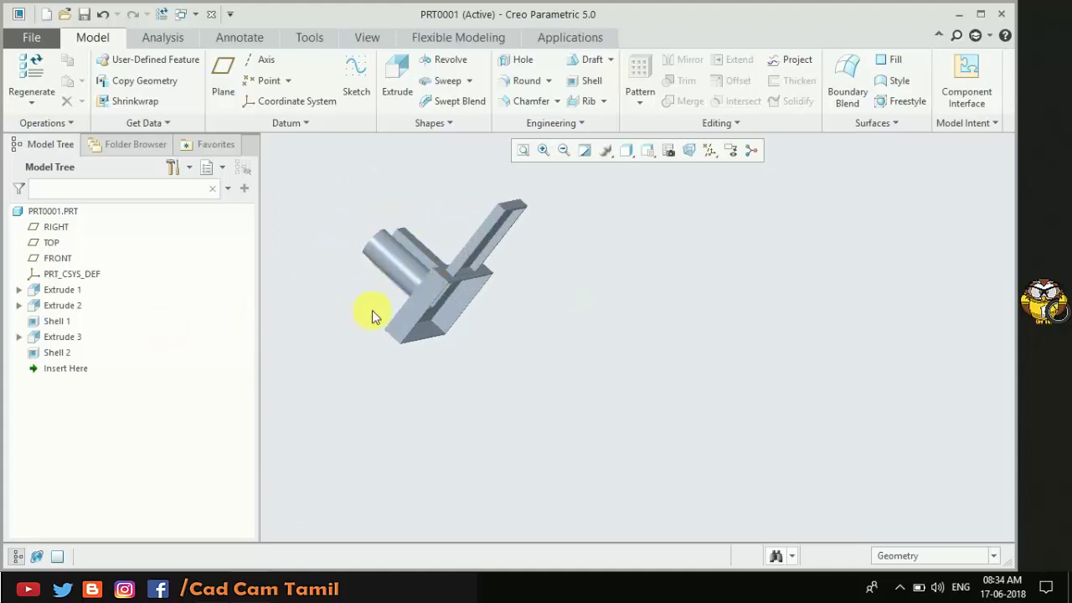
pyautogui.moveTo(503, 304)
pyautogui.mouseDown(button='middle')
pyautogui.moveTo(522, 280)
pyautogui.moveTo(476, 238)
pyautogui.moveTo(445, 253)
pyautogui.moveTo(437, 232)
pyautogui.moveTo(488, 270)
pyautogui.moveTo(488, 283)
pyautogui.moveTo(428, 237)
pyautogui.moveTo(469, 254)
pyautogui.moveTo(399, 263)
pyautogui.moveTo(373, 245)
pyautogui.mouseUp(button='middle')
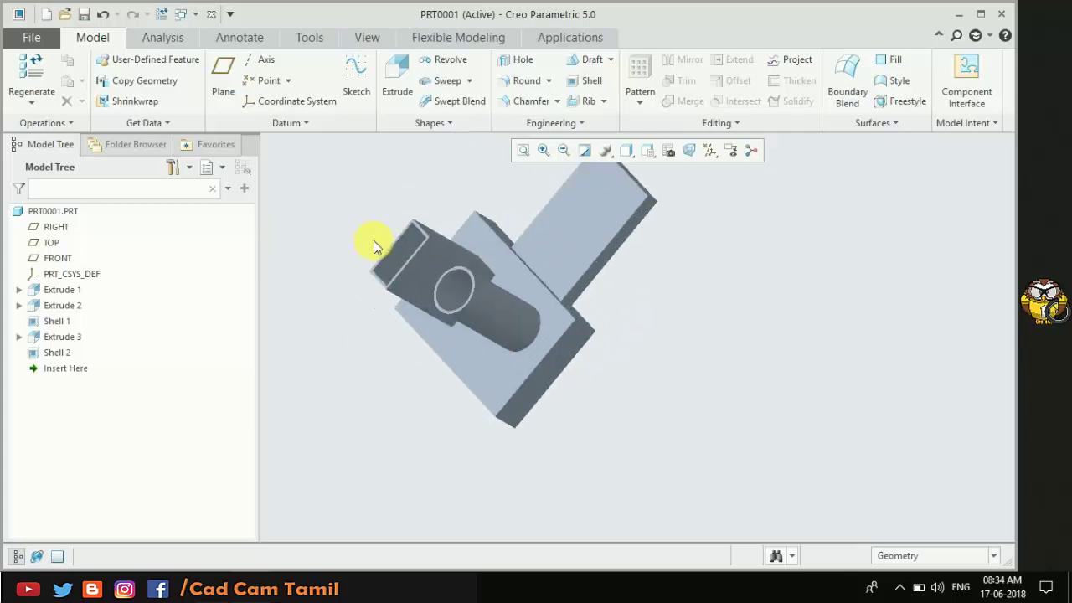
pyautogui.scroll(3, 372, 241)
pyautogui.click(439, 295)
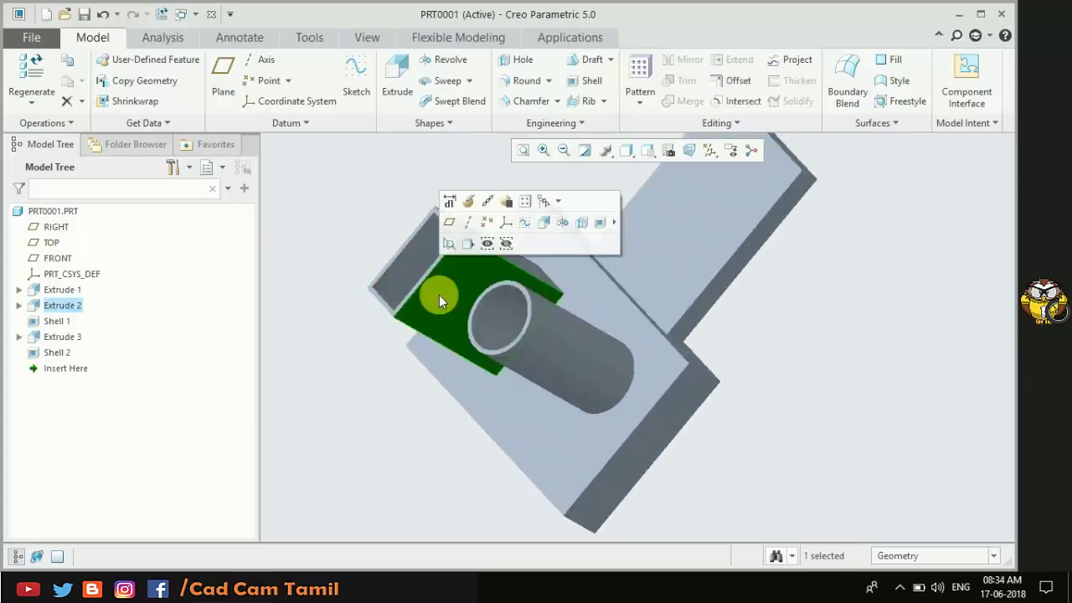
pyautogui.click(470, 208)
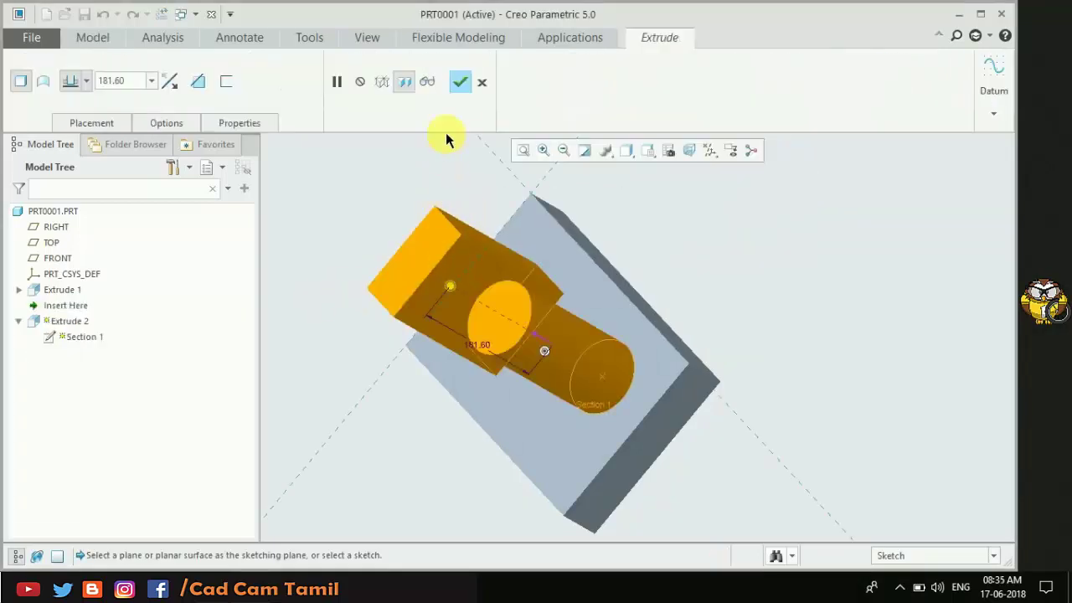
pyautogui.click(459, 81)
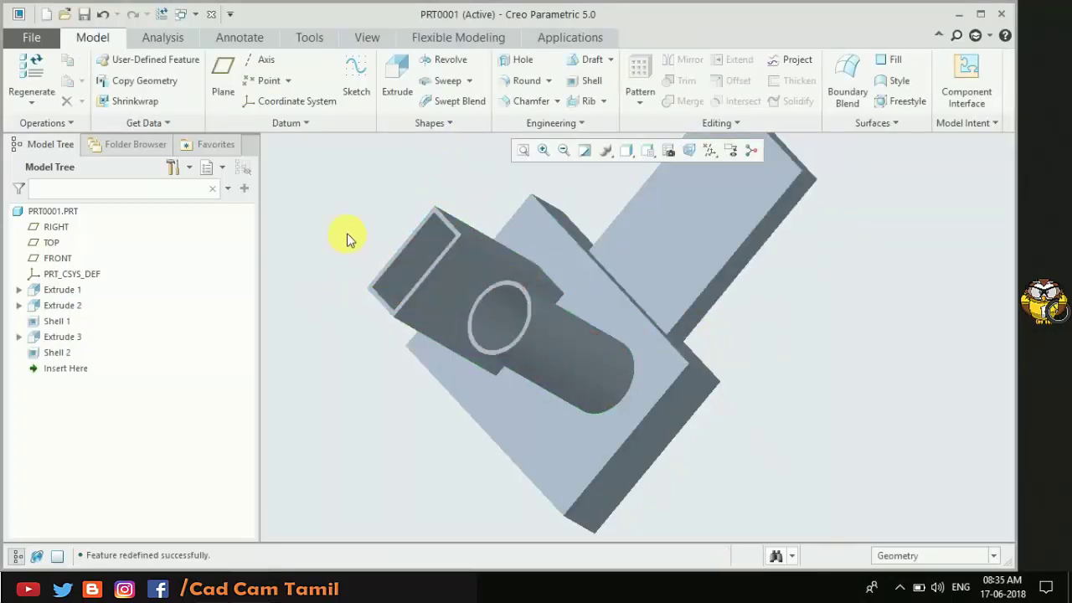
pyautogui.moveTo(489, 355)
pyautogui.mouseDown(button='middle')
pyautogui.moveTo(419, 327)
pyautogui.moveTo(403, 342)
pyautogui.moveTo(533, 374)
pyautogui.moveTo(429, 409)
pyautogui.mouseUp(button='middle')
pyautogui.scroll(-3, 383, 330)
pyautogui.scroll(3, 402, 358)
pyautogui.scroll(3, 399, 355)
pyautogui.scroll(-3, 479, 399)
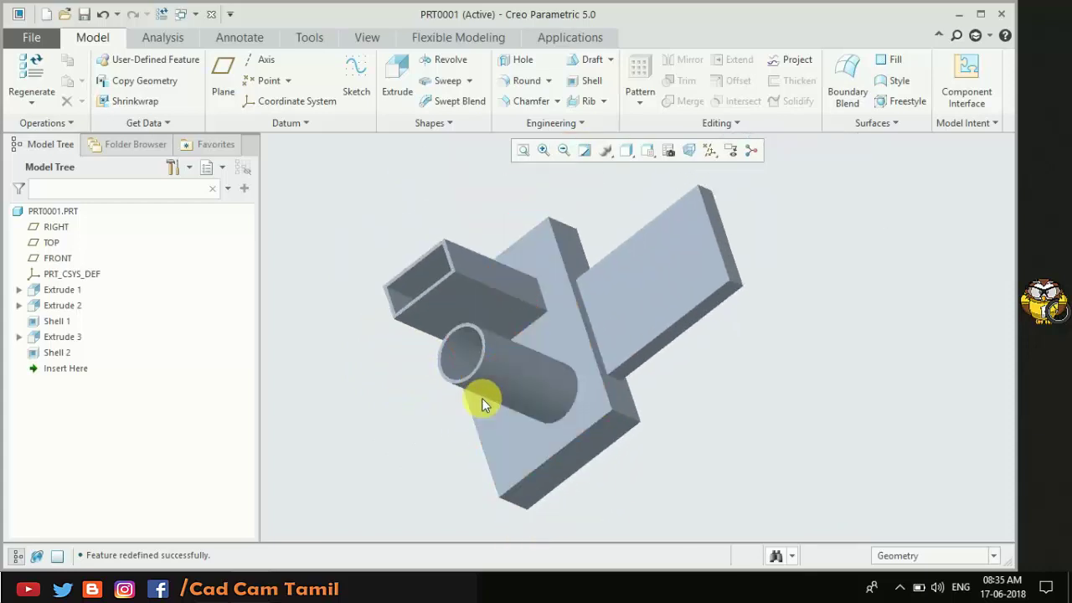
pyautogui.scroll(4, 393, 309)
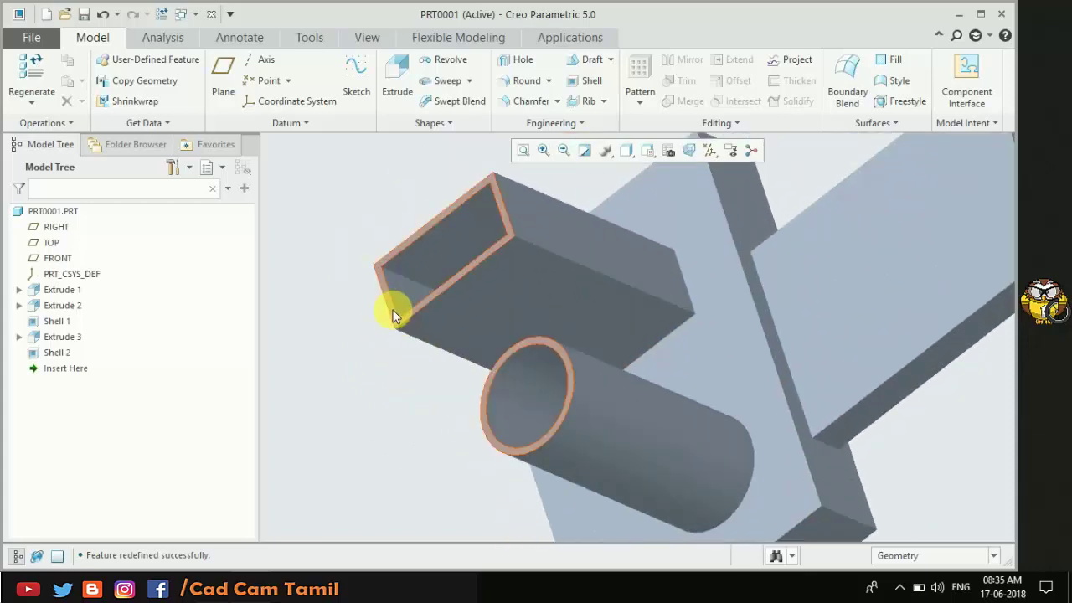
pyautogui.scroll(-2, 326, 311)
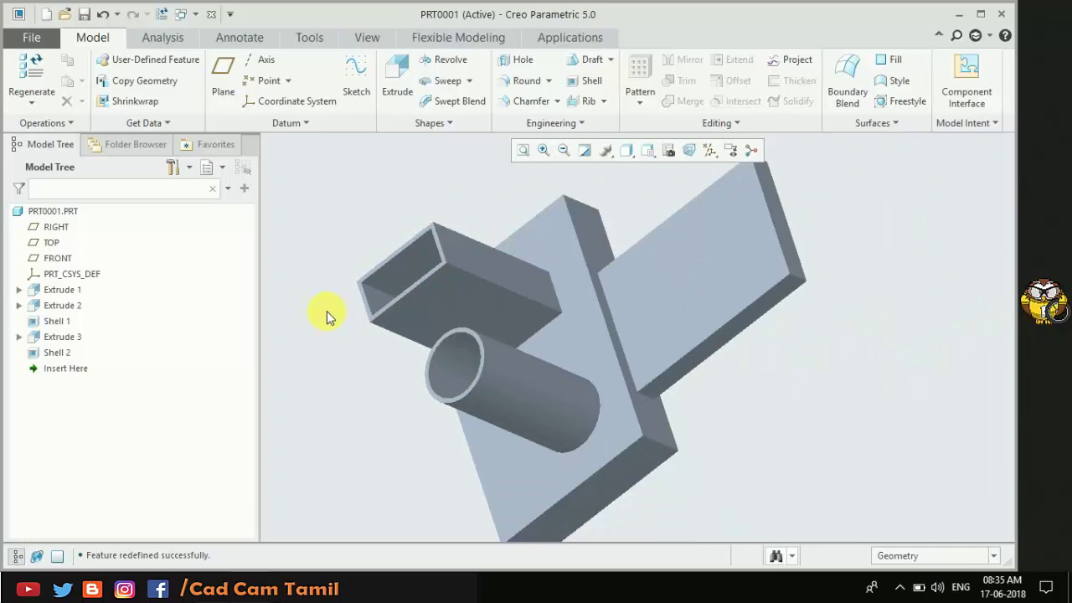